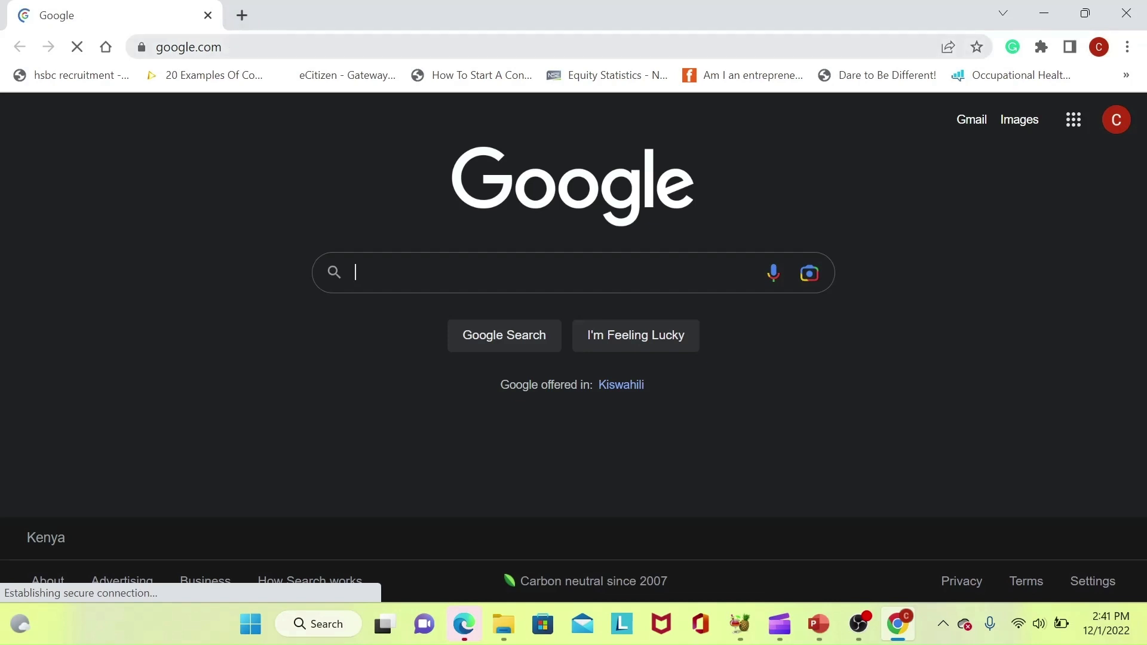
pyautogui.press('BackSpace')
pyautogui.write('https://scratch.mit.edu/')
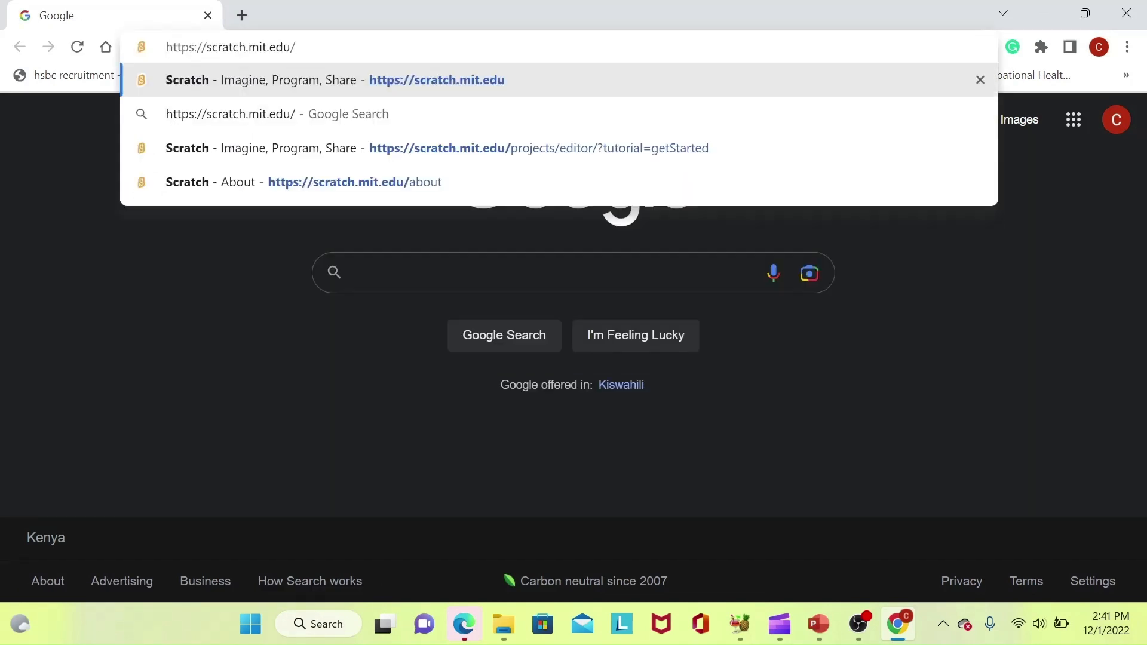
pyautogui.press('Return')
pyautogui.press('Return')
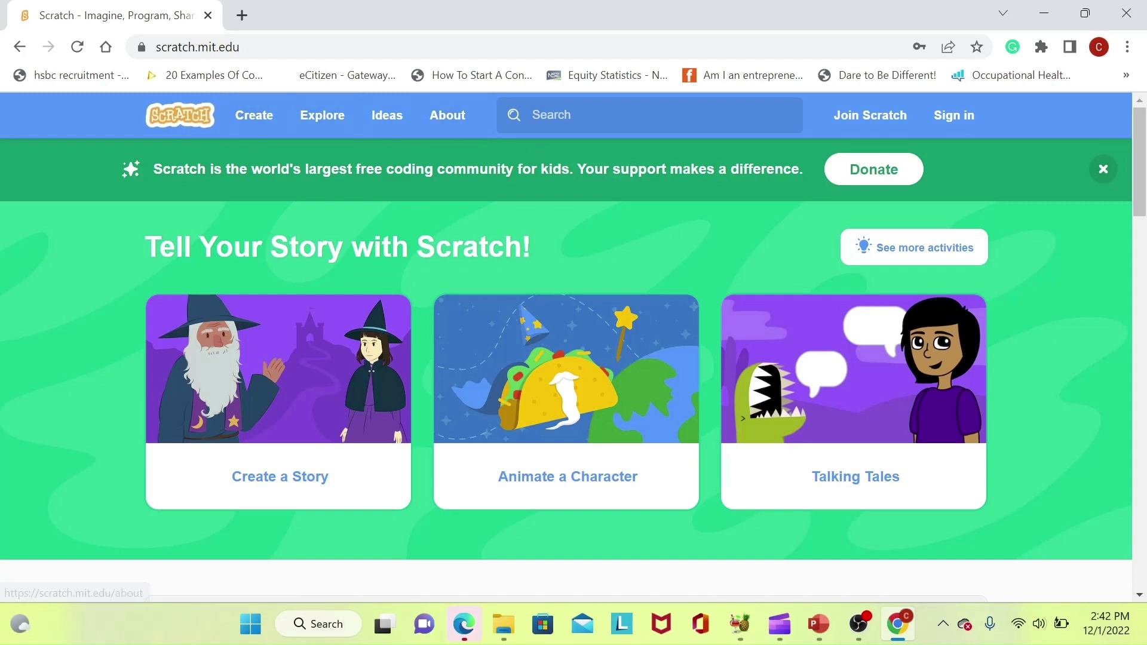
pyautogui.click(267, 131)
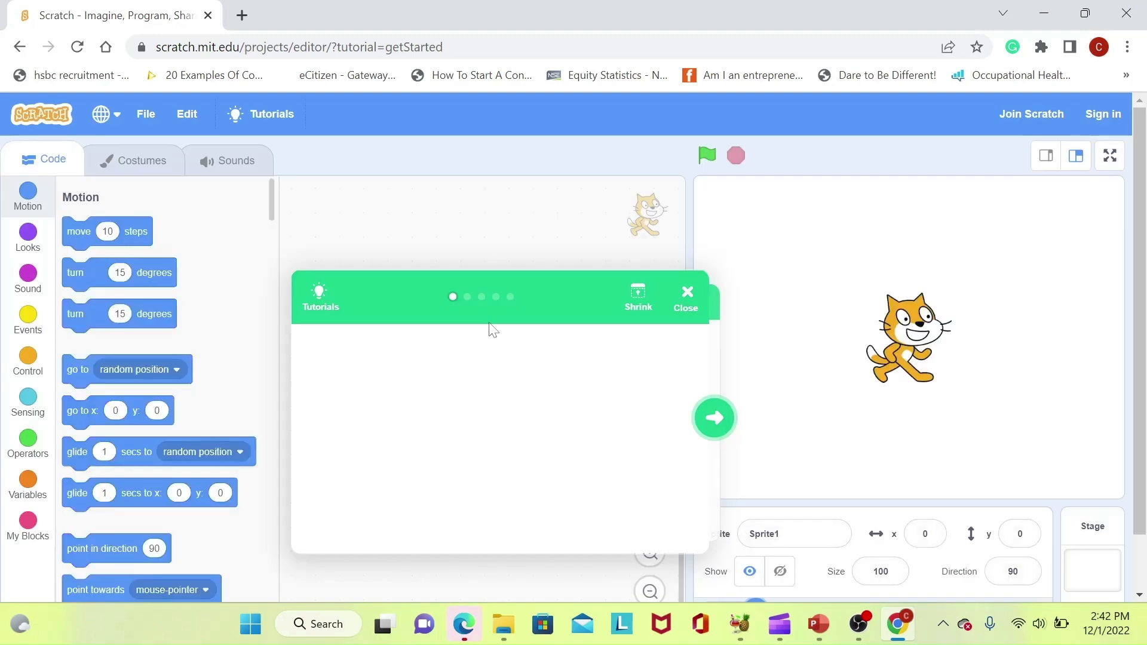
pyautogui.click(686, 302)
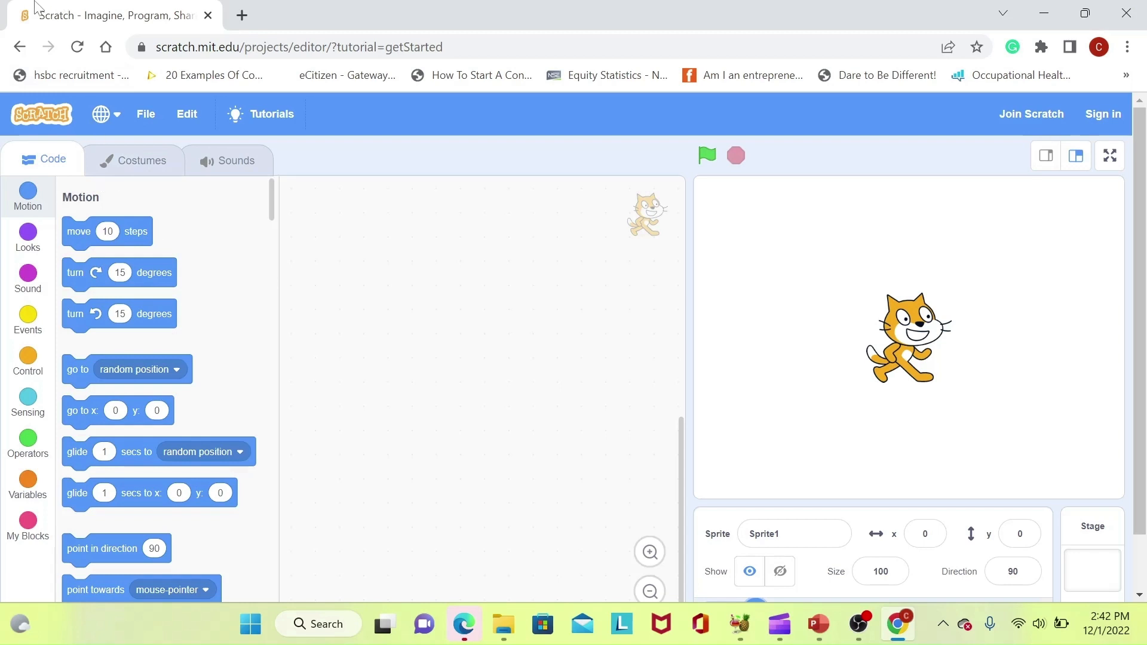
pyautogui.click(21, 56)
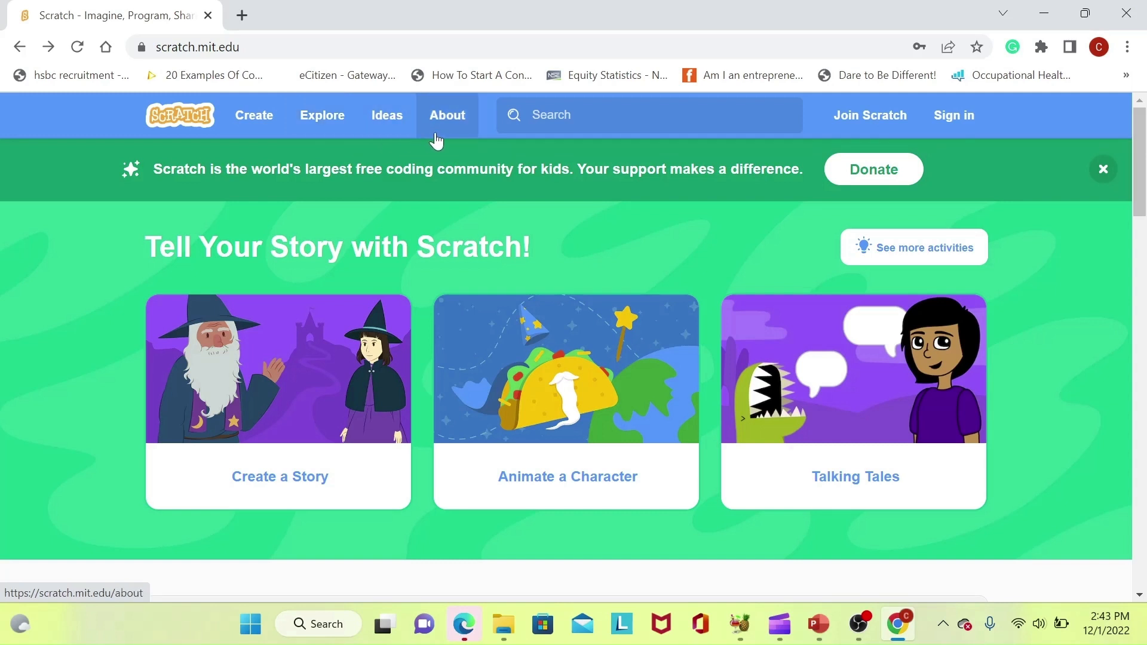
# Go to Explore and scroll through the trending community projects under All
pyautogui.click(320, 126)
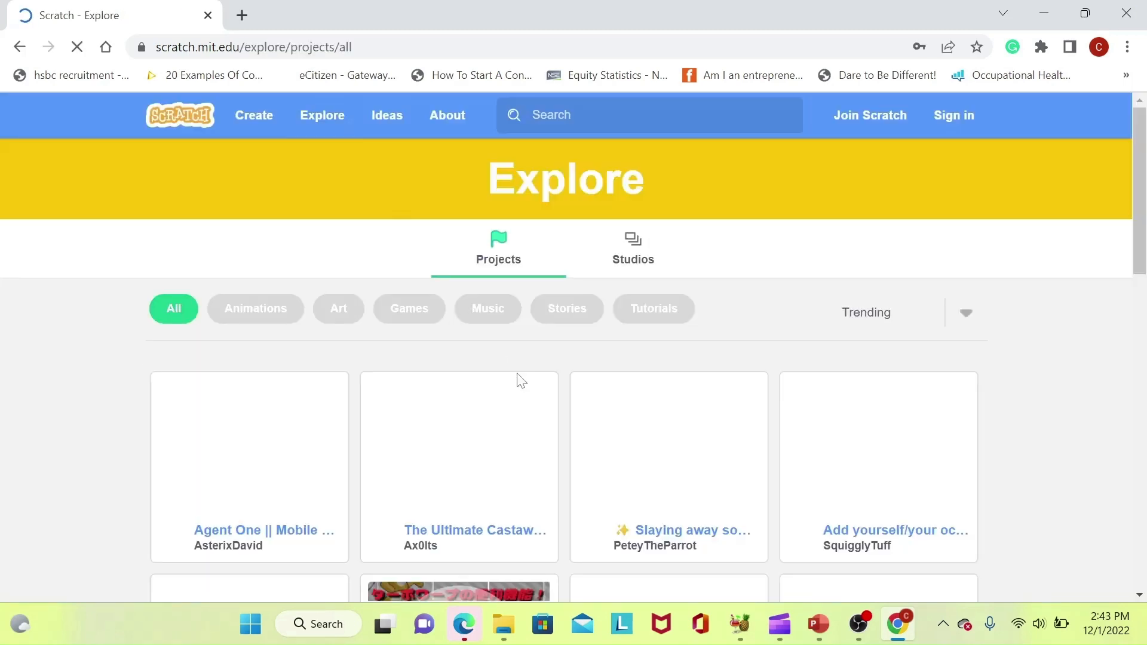
pyautogui.moveTo(1143, 226)
pyautogui.mouseDown()
pyautogui.moveTo(1144, 351)
pyautogui.moveTo(1145, 230)
pyautogui.mouseUp()
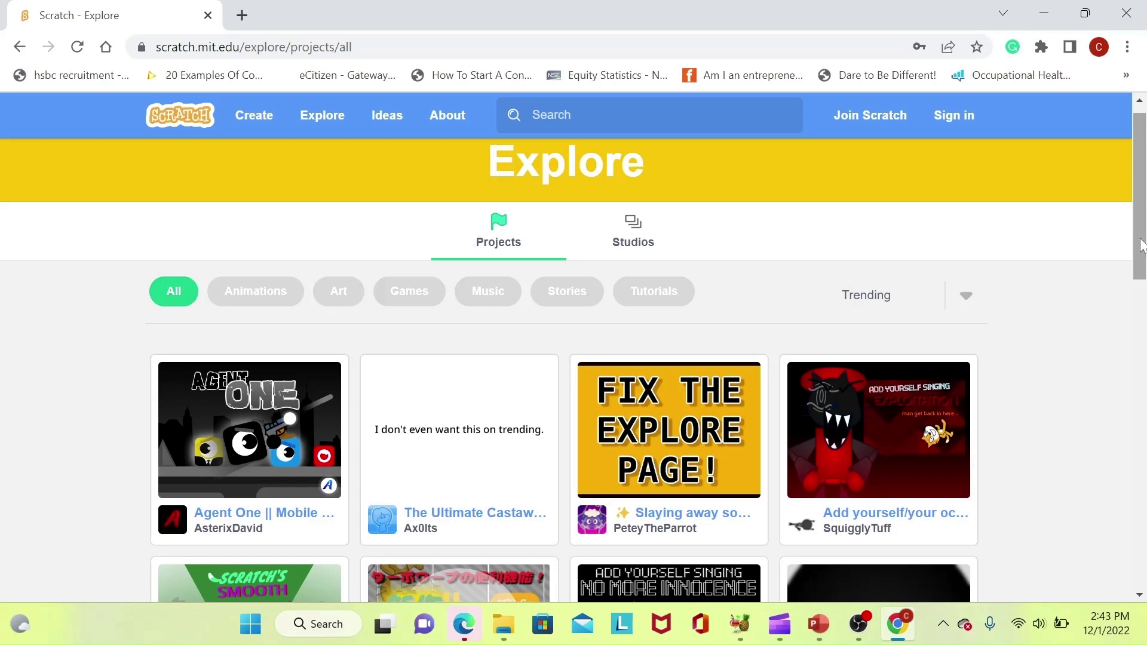
pyautogui.moveTo(1140, 245)
pyautogui.mouseDown()
pyautogui.moveTo(1141, 367)
pyautogui.moveTo(1140, 227)
pyautogui.mouseUp()
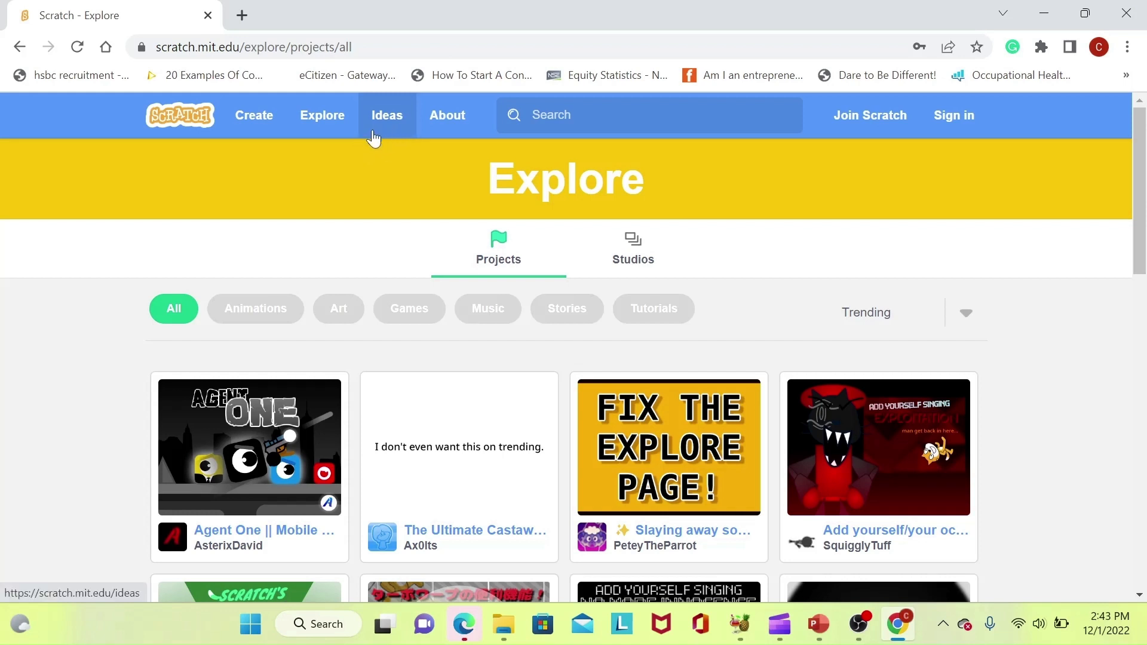
# Go to Ideas, scroll down to Activity Guides, and show the Animate a Name details
pyautogui.click(372, 131)
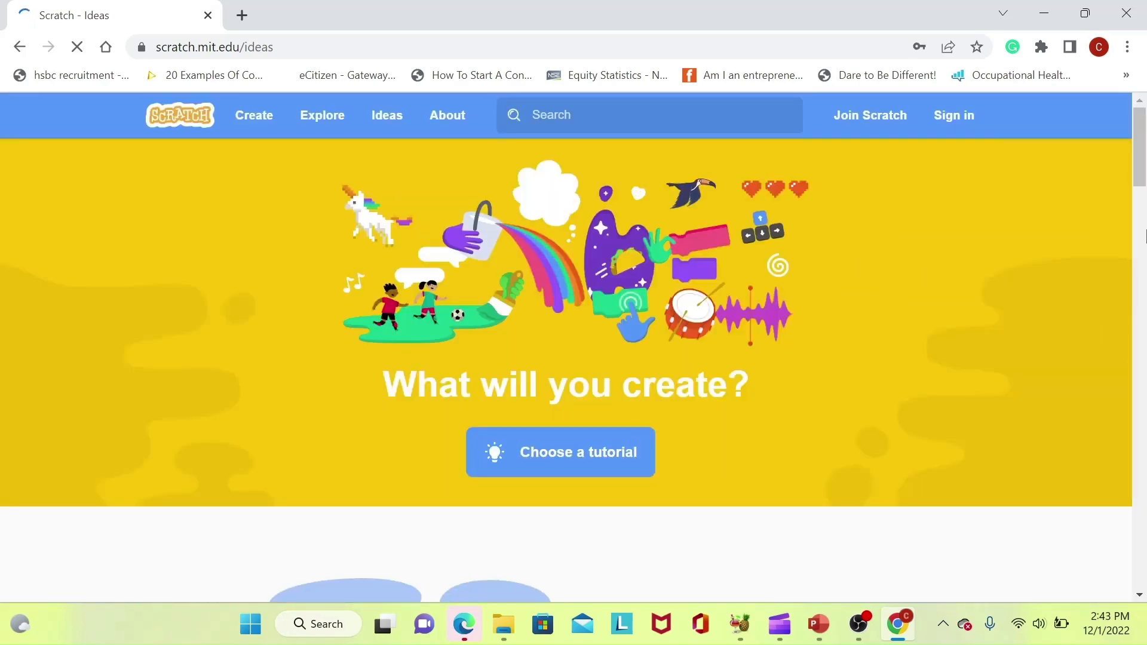
pyautogui.moveTo(1144, 162)
pyautogui.mouseDown()
pyautogui.moveTo(1144, 337)
pyautogui.moveTo(1143, 160)
pyautogui.moveTo(1145, 182)
pyautogui.mouseUp()
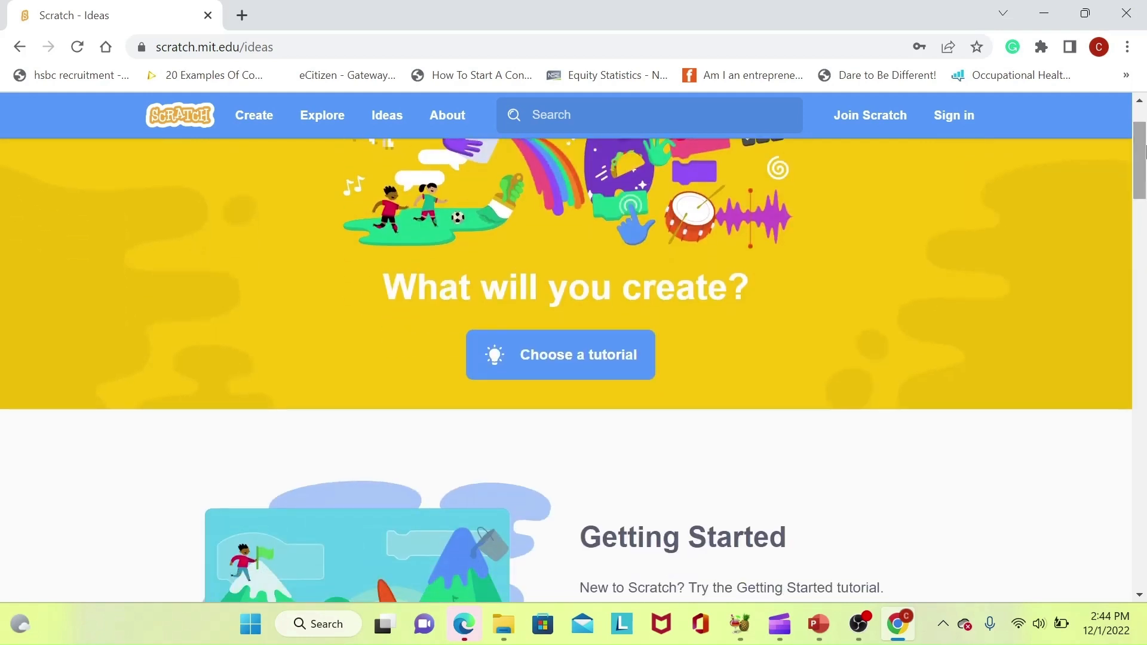
pyautogui.moveTo(1144, 149); pyautogui.dragTo(1144, 240)
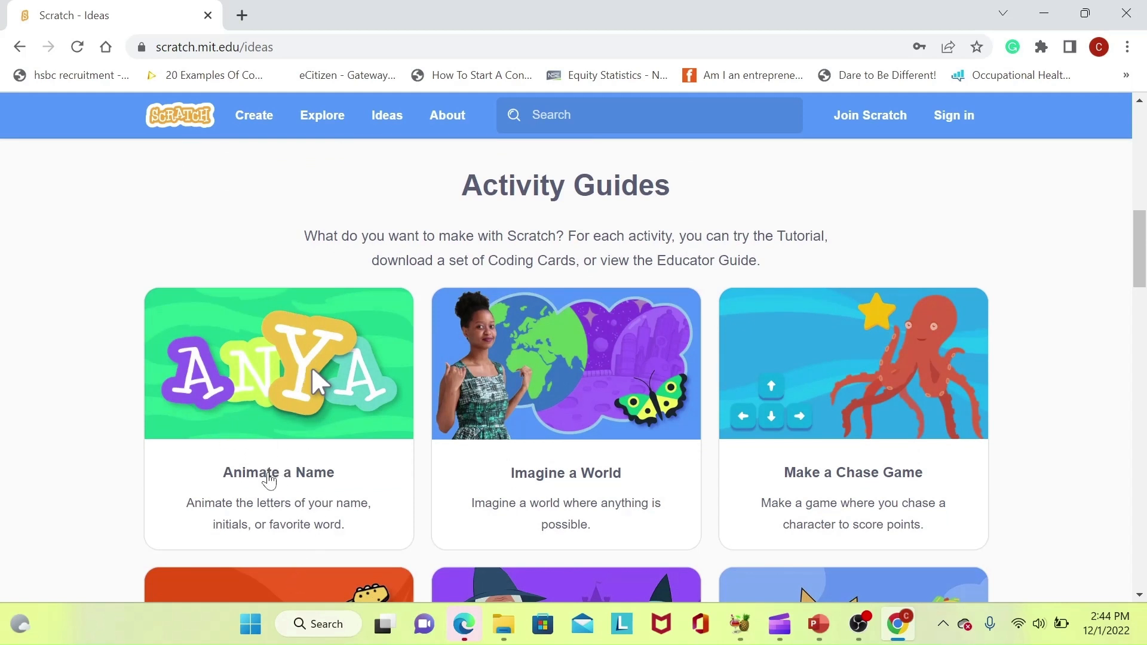
pyautogui.click(267, 476)
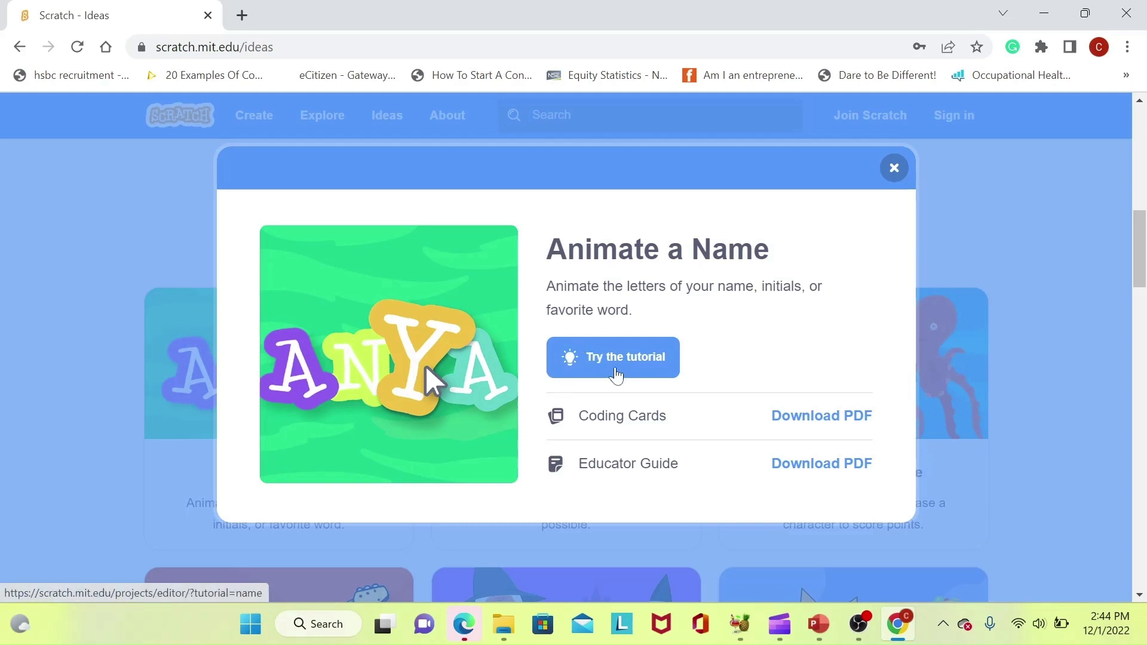
# Start the Animate a Name tutorial, move its card aside, and play then pause the intro video
pyautogui.click(625, 358)
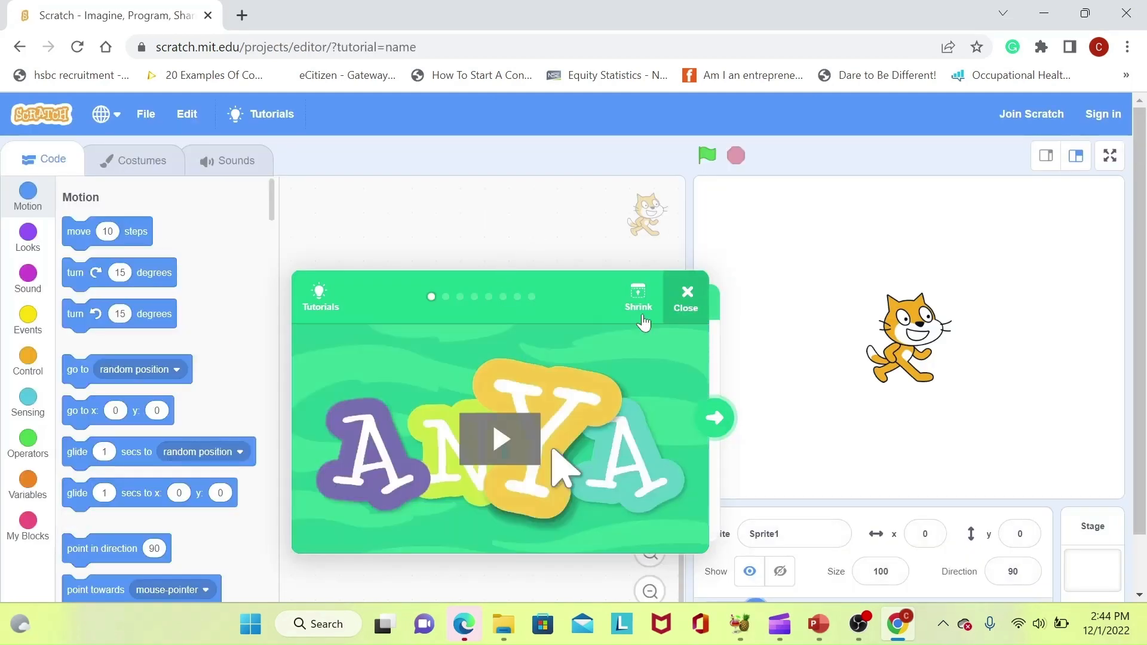
pyautogui.moveTo(376, 299); pyautogui.dragTo(309, 140)
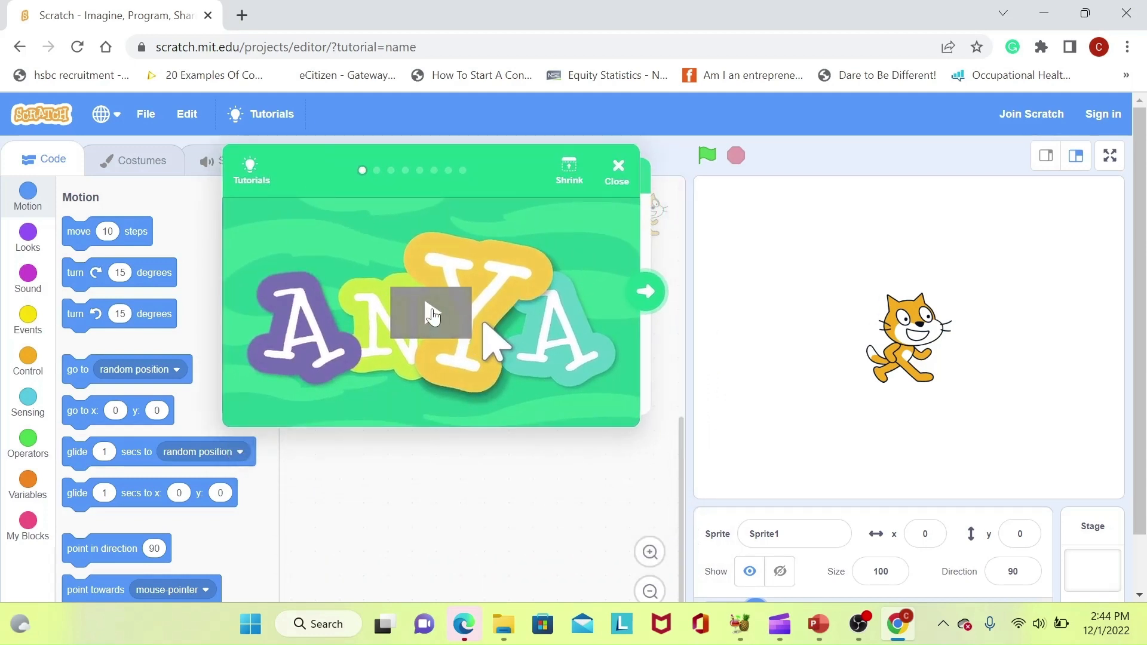
pyautogui.click(456, 322)
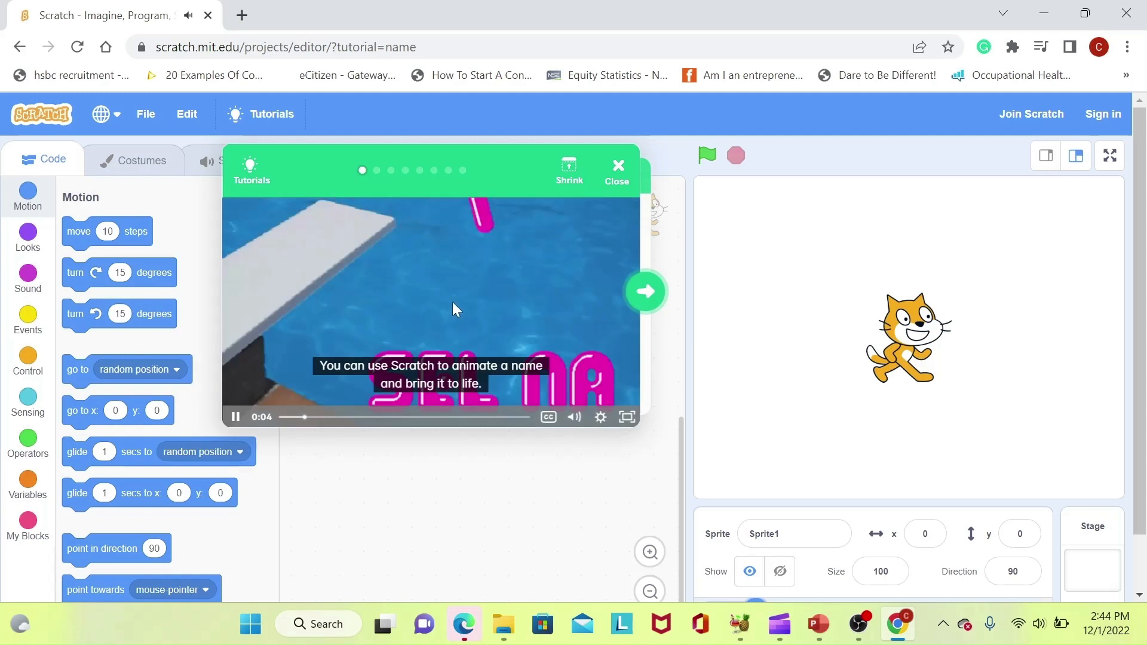
pyautogui.click(452, 303)
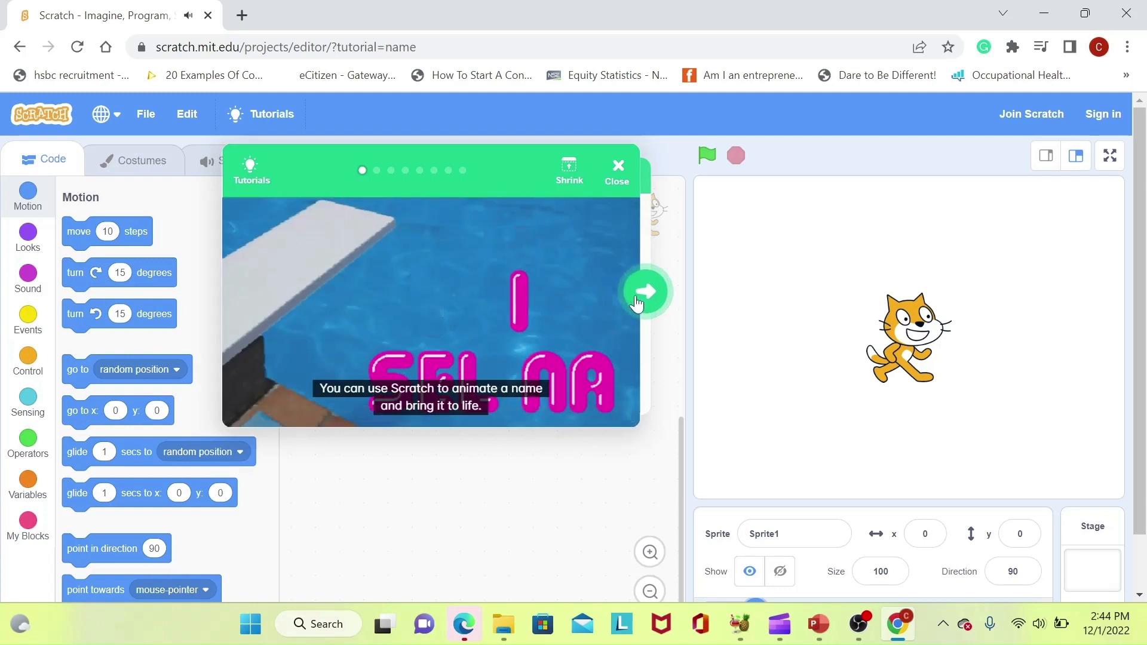
# Advance two tutorial steps, then close the tutorial, leaving the default cat sprite
pyautogui.click(641, 293)
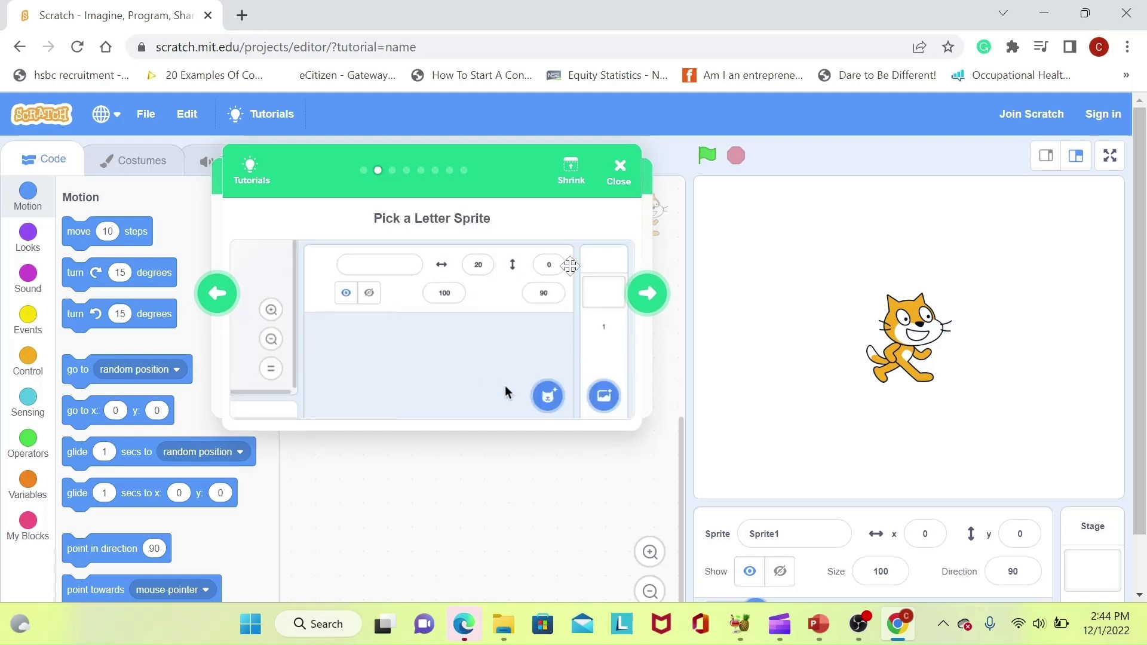
pyautogui.click(640, 296)
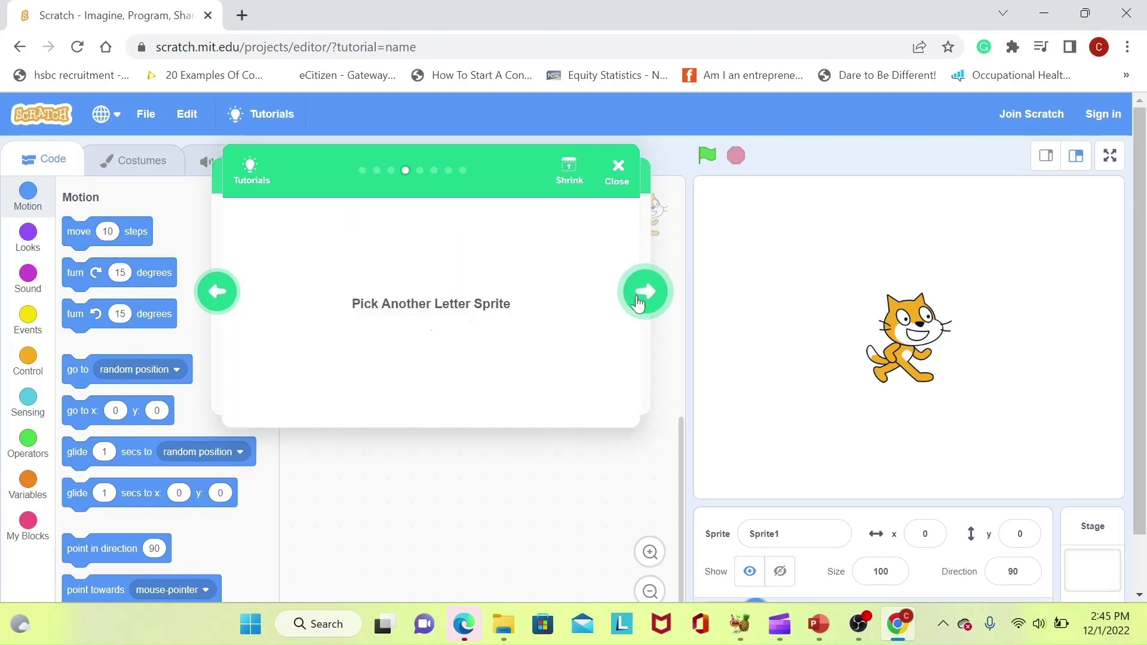
pyautogui.click(621, 171)
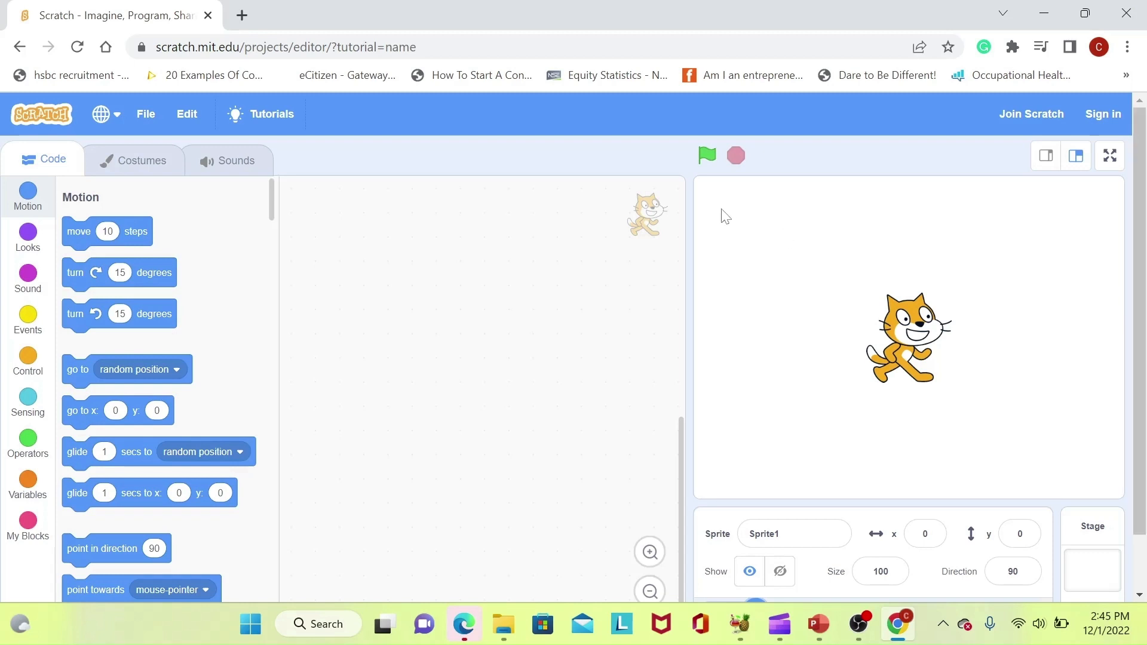
# Return to the Ideas page and scroll back to the top
pyautogui.click(19, 48)
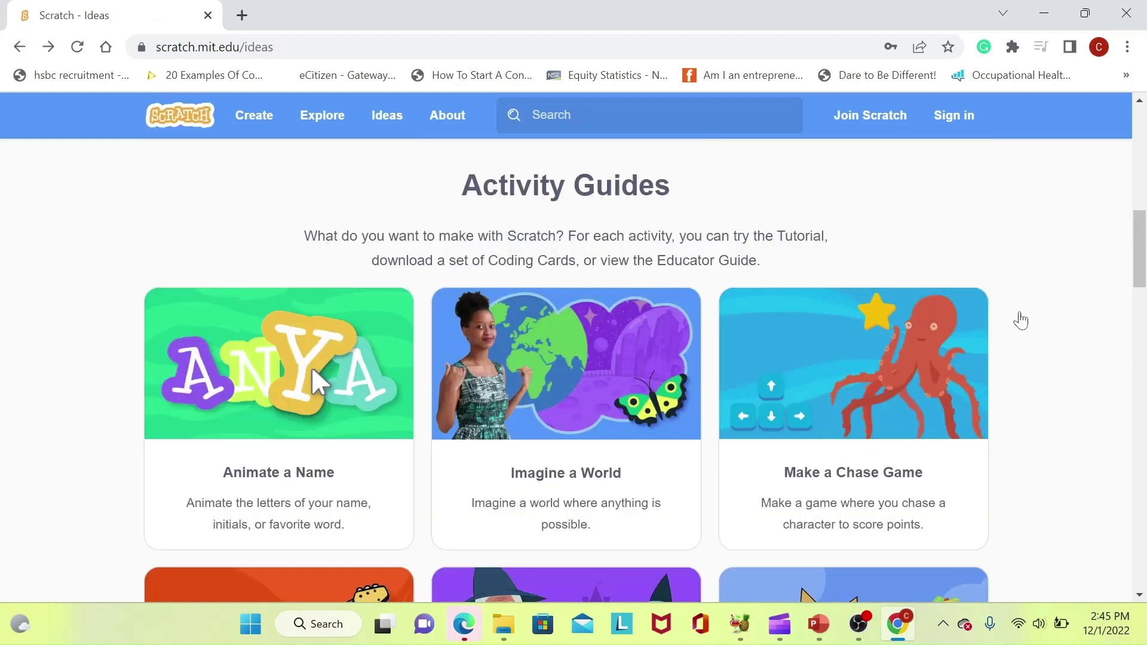
pyautogui.moveTo(1145, 284); pyautogui.dragTo(1145, 255)
pyautogui.scroll(5, 313, 563)
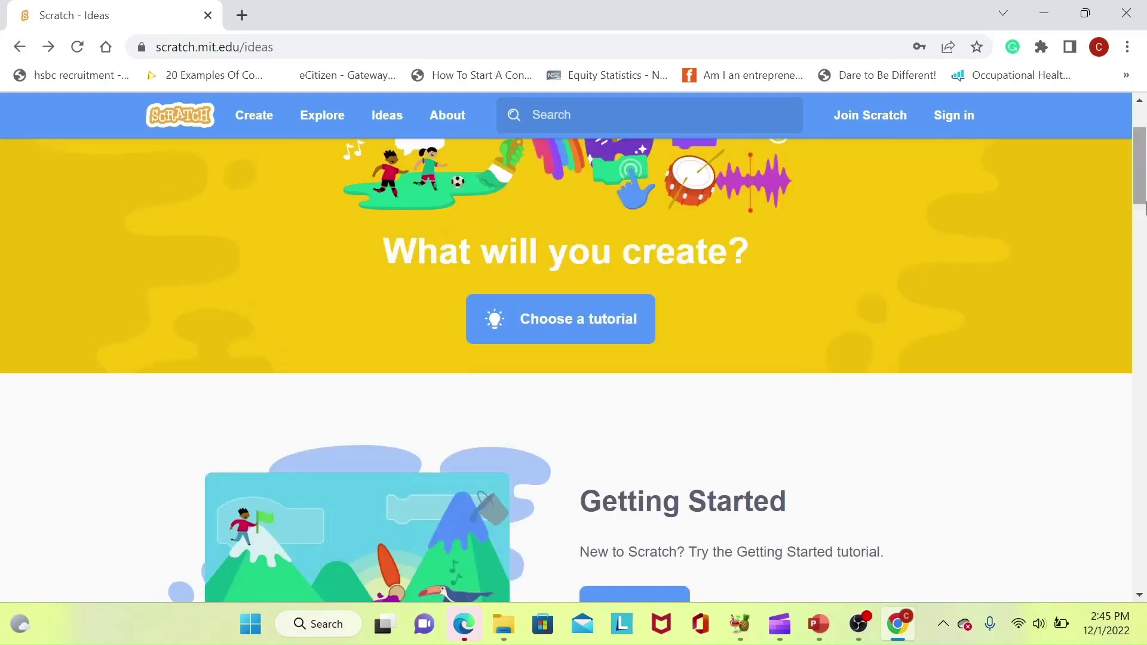
# View the About Scratch page and its intro video, then bring up the Join Scratch form
pyautogui.click(448, 118)
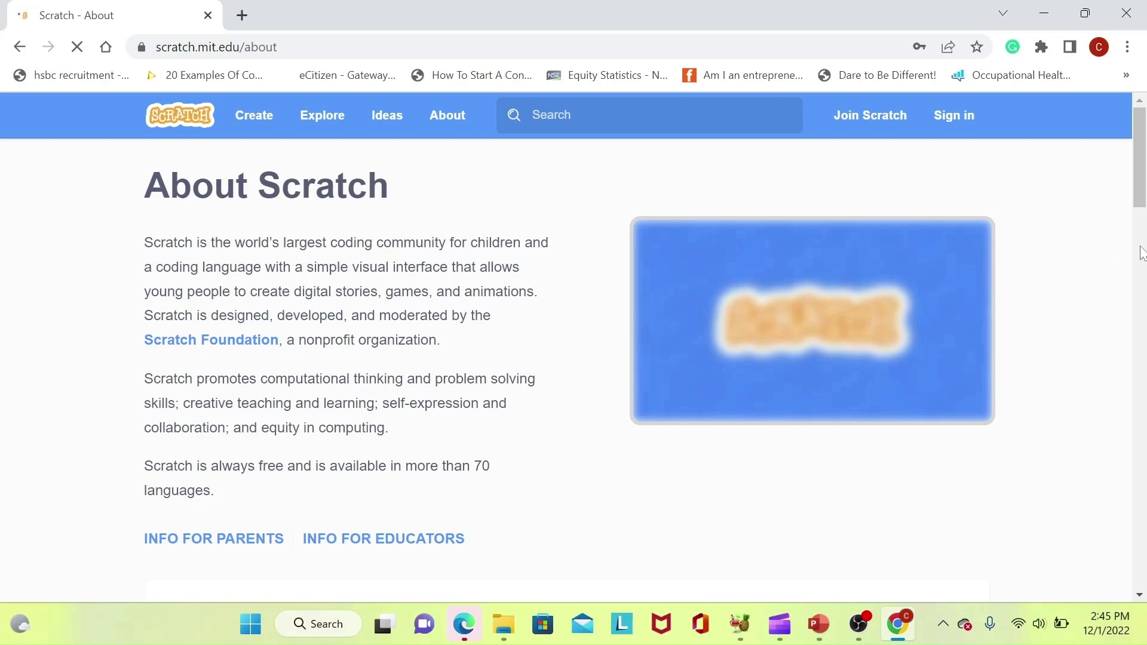
pyautogui.moveTo(1145, 173); pyautogui.dragTo(1144, 143)
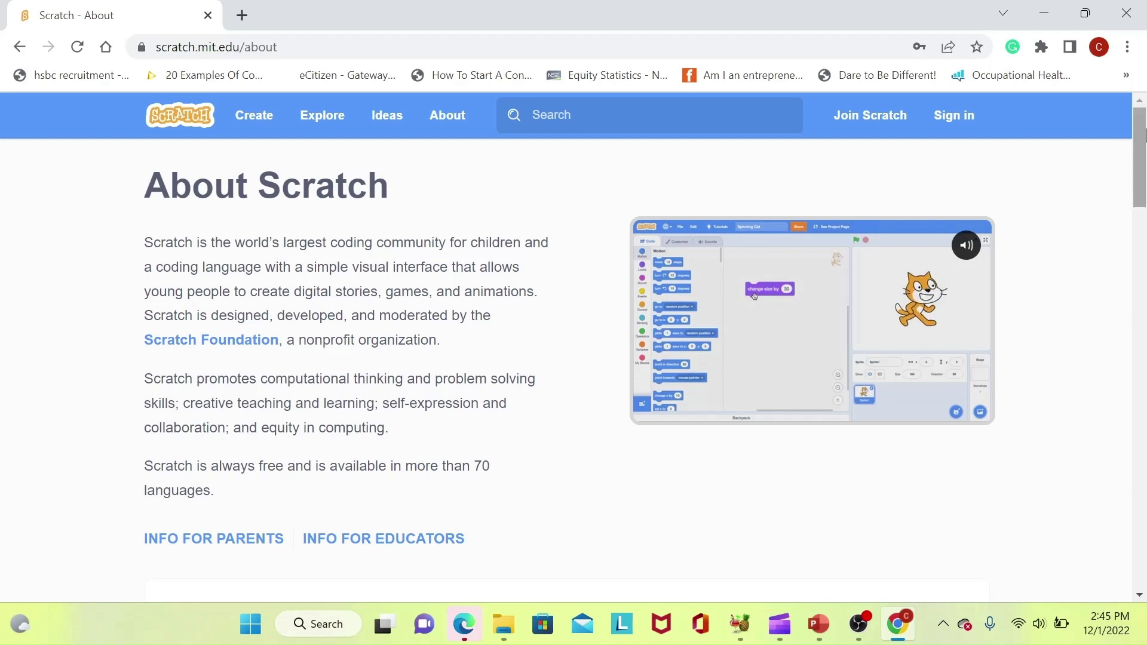
pyautogui.moveTo(1144, 134)
pyautogui.mouseDown()
pyautogui.moveTo(1144, 237)
pyautogui.moveTo(1144, 134)
pyautogui.mouseUp()
pyautogui.moveTo(819, 357)
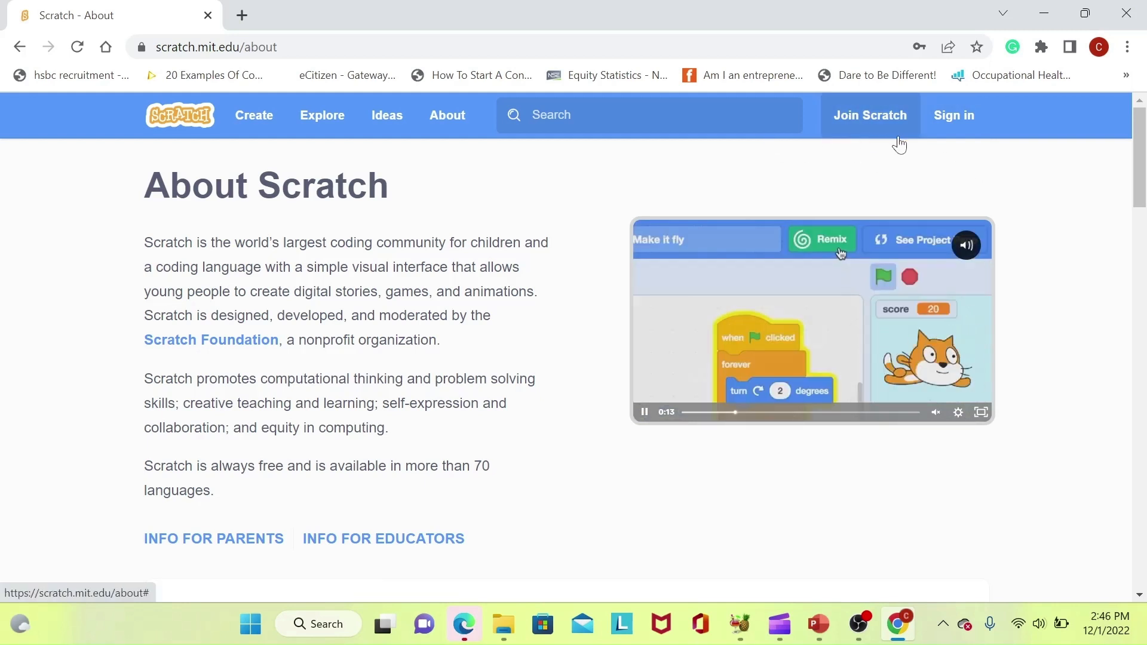
pyautogui.click(853, 129)
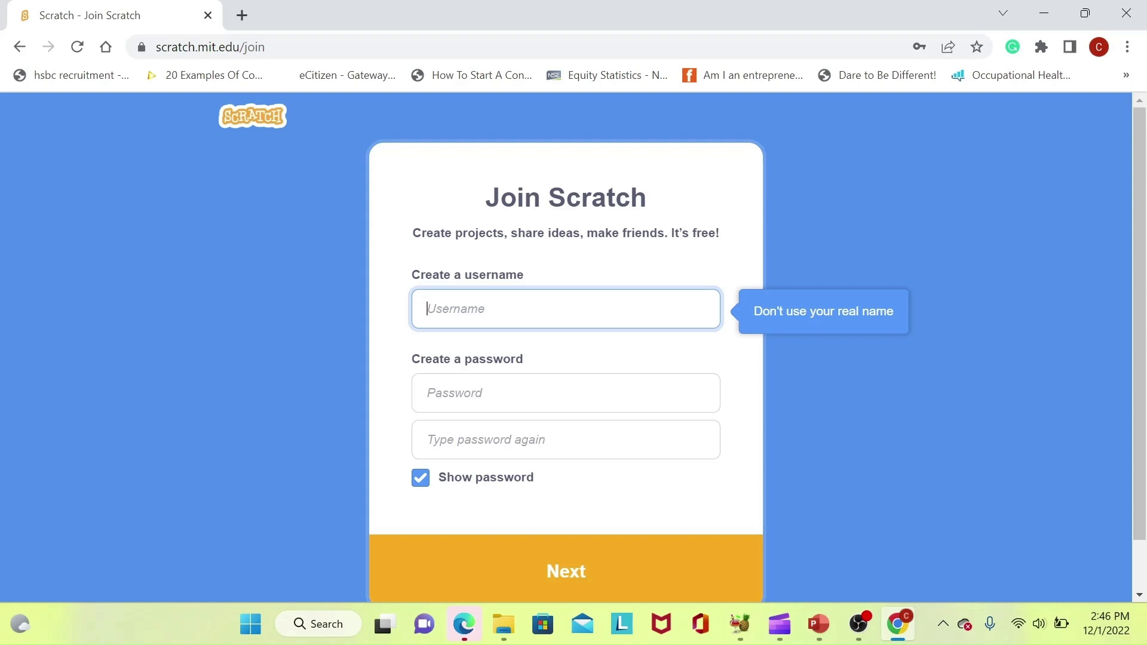
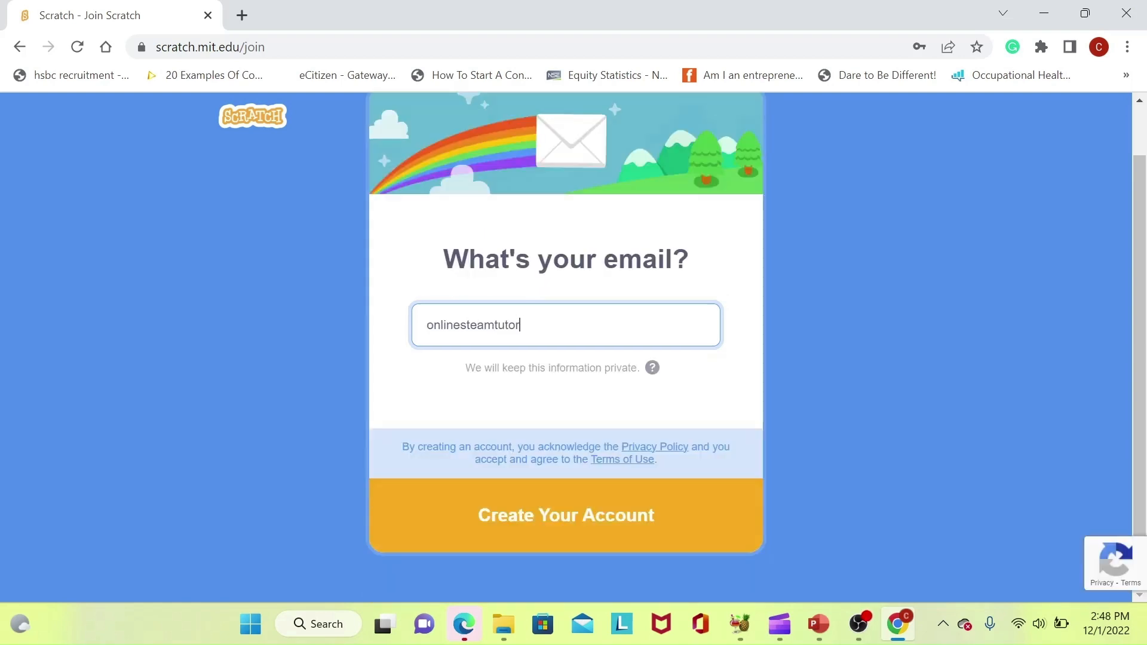
# Enter the new account's details and Gmail email address, then create the account
pyautogui.click(577, 517)
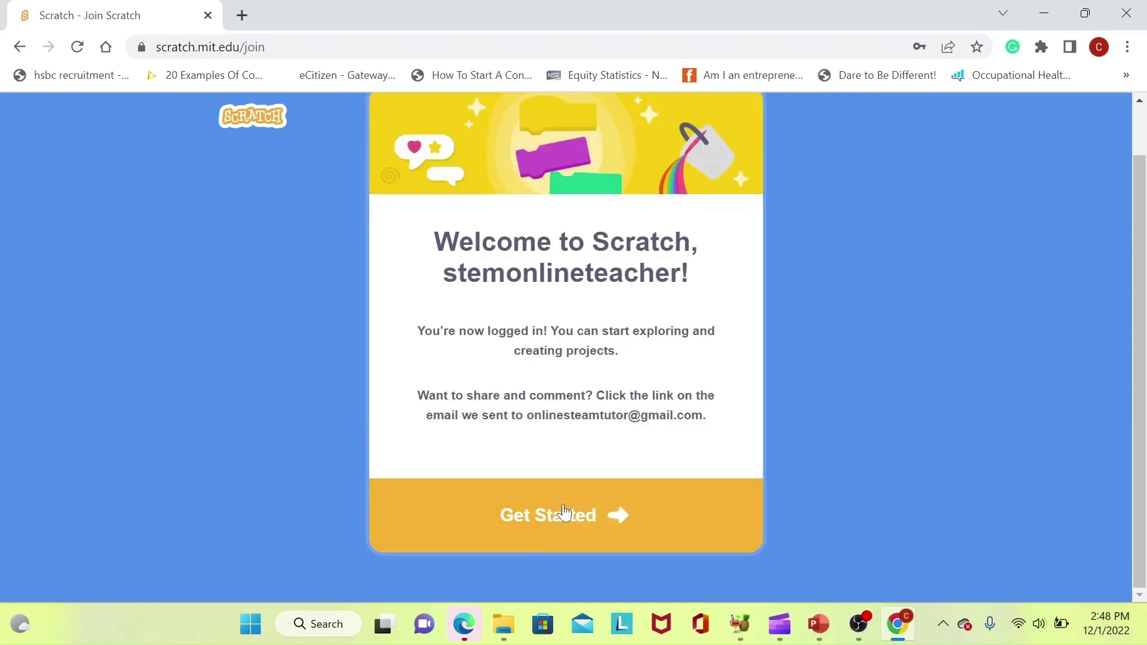
# Continue past the welcome screen, check Messages, and view the empty My Stuff page
pyautogui.click(557, 512)
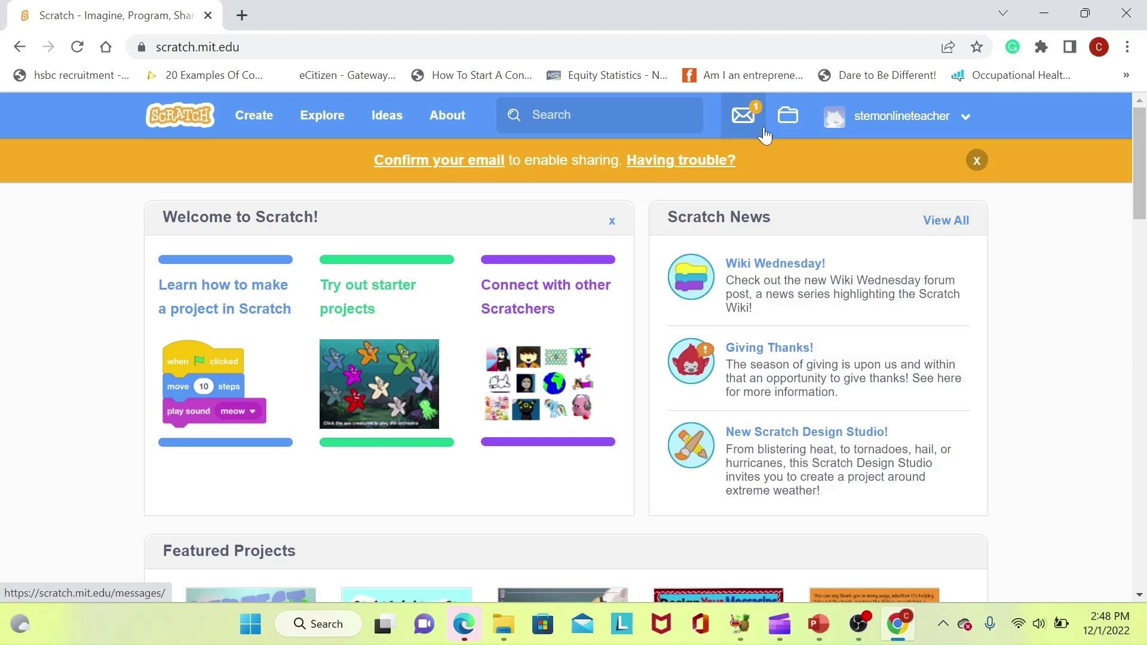
pyautogui.click(738, 126)
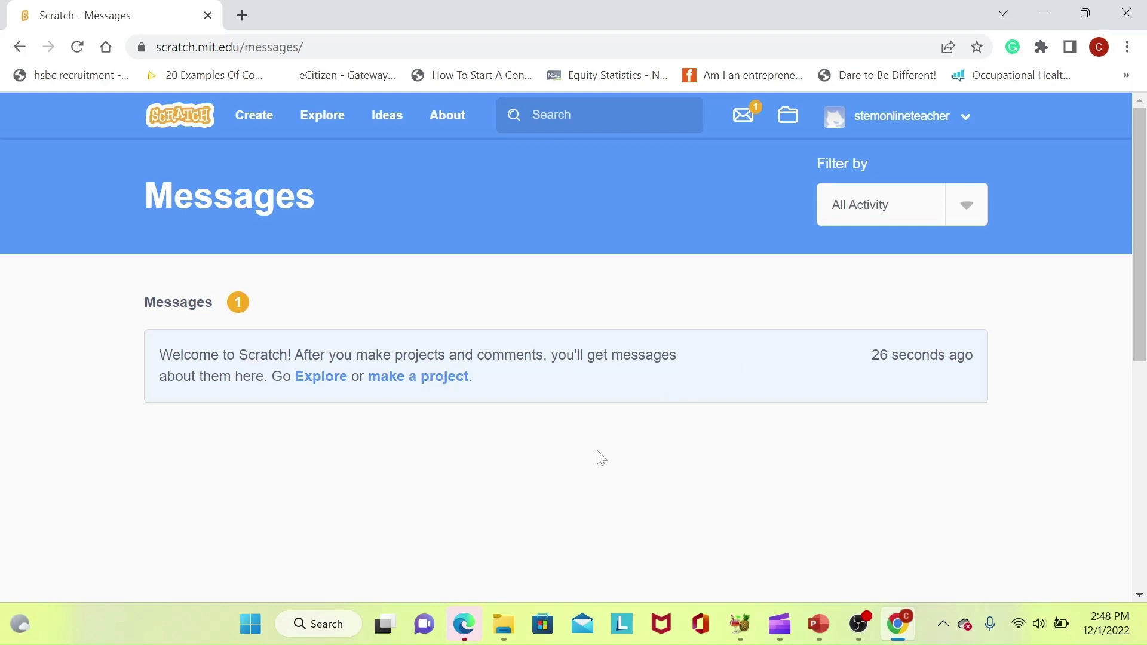
pyautogui.click(787, 119)
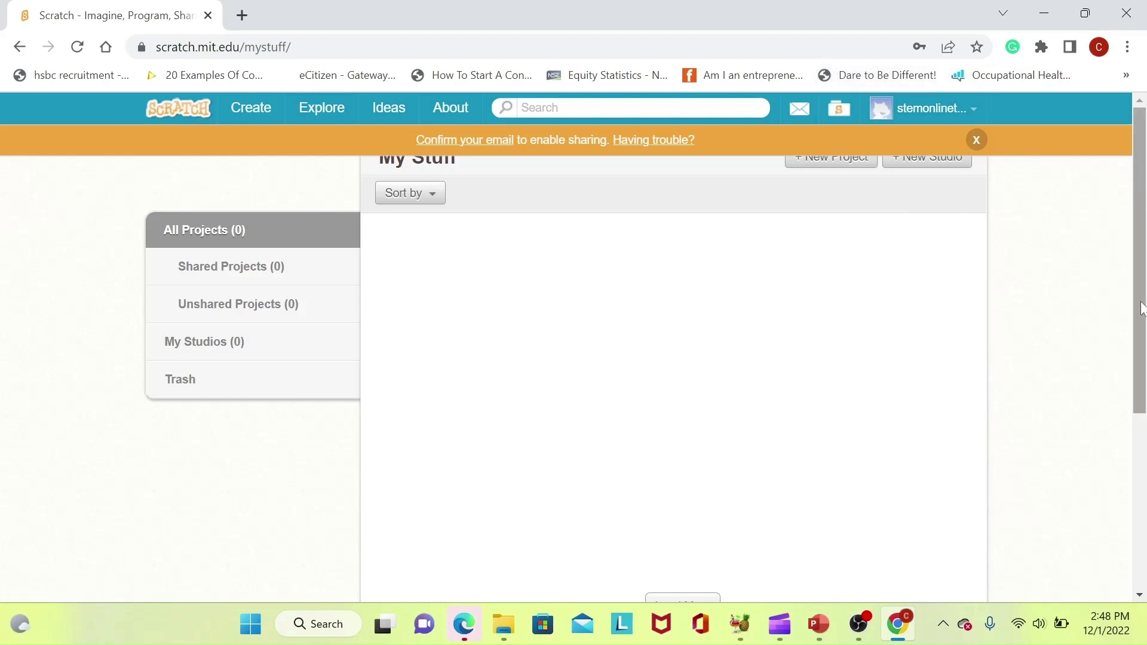
# Scroll through the My Stuff page showing All Projects (0)
pyautogui.moveTo(1138, 336)
pyautogui.mouseDown()
pyautogui.moveTo(1138, 382)
pyautogui.moveTo(1138, 345)
pyautogui.mouseUp()
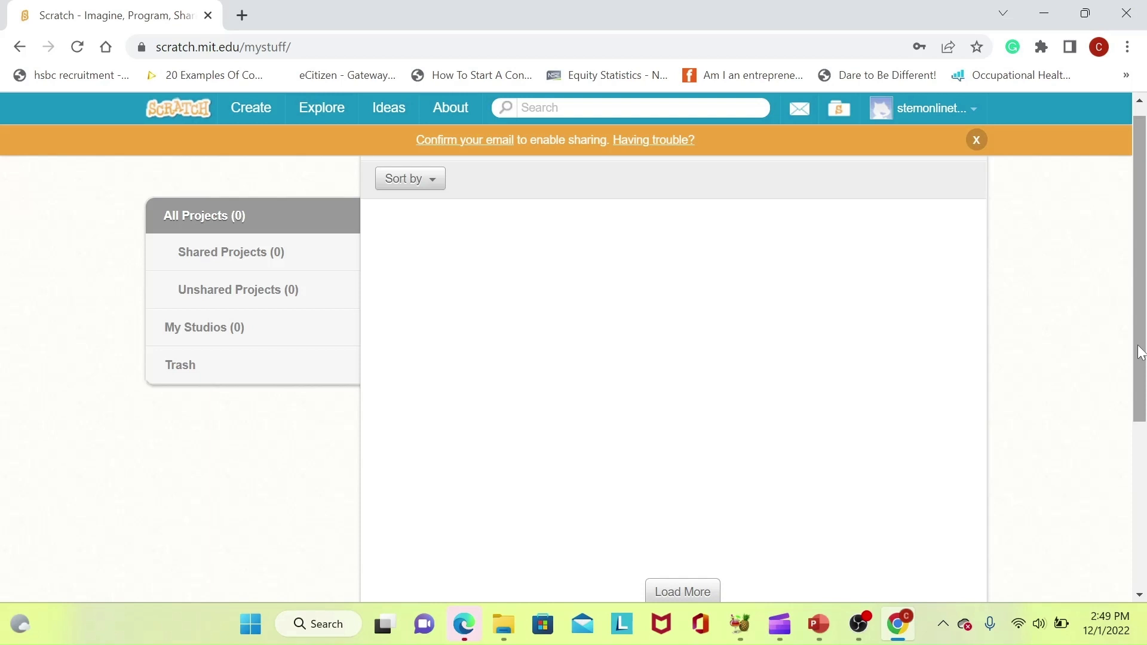
pyautogui.moveTo(1141, 353); pyautogui.dragTo(1138, 343)
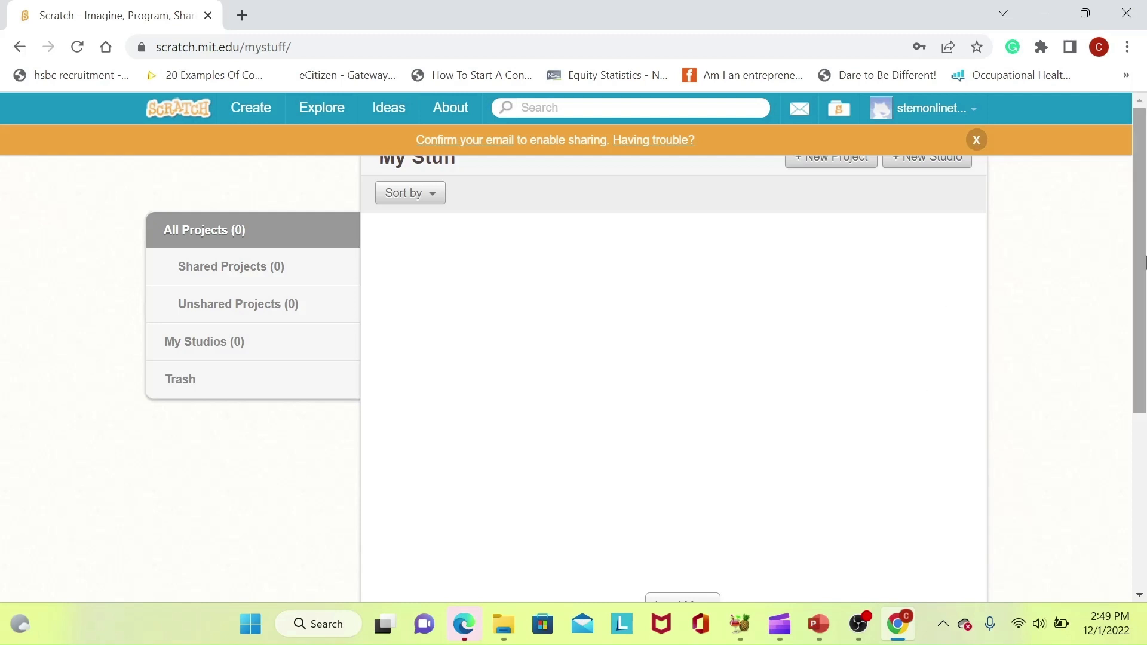
pyautogui.scroll(-2, 1123, 350)
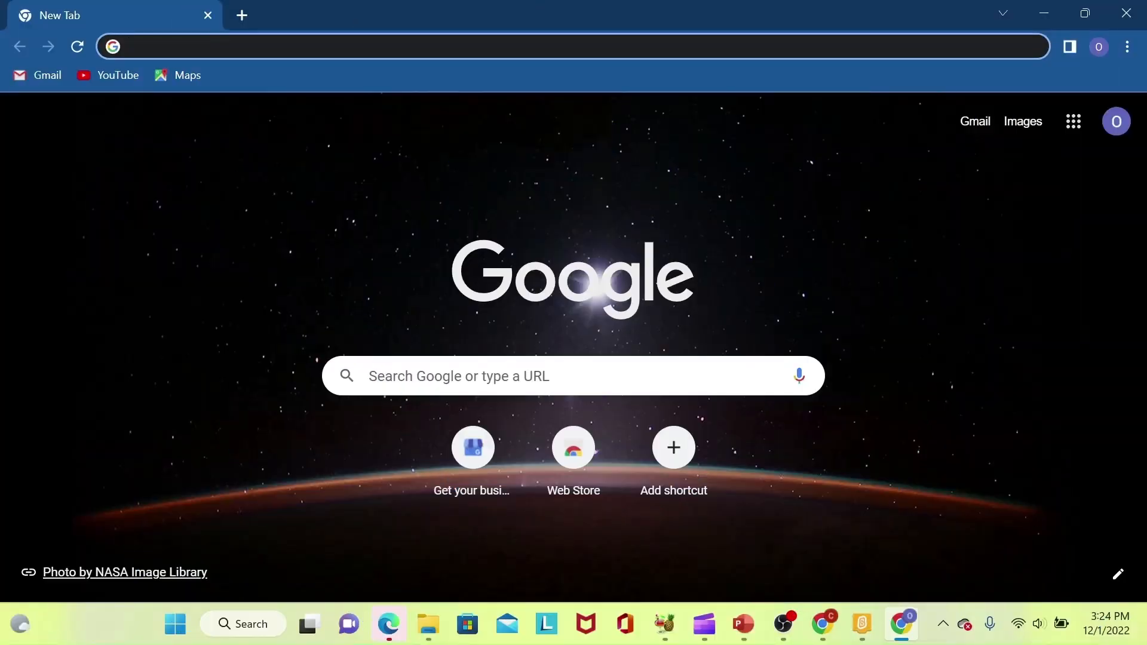
# Load scratch.mit.edu signed out, scroll to the footer, and go to the Download page
pyautogui.write('https://scratch.mit.edu/')
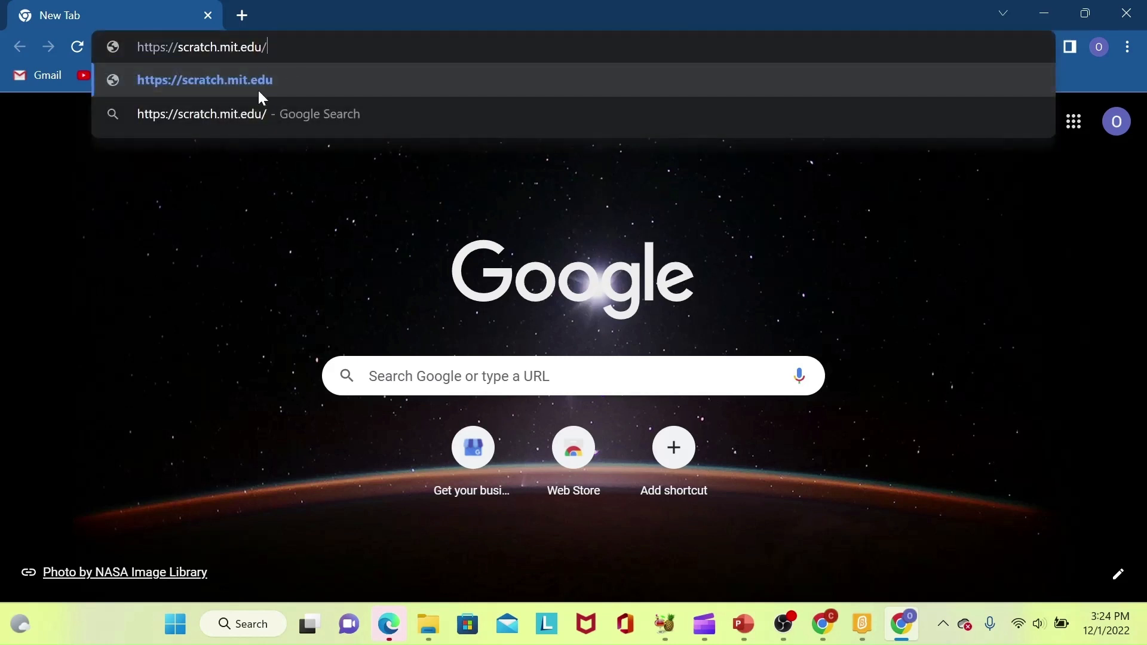
pyautogui.click(285, 87)
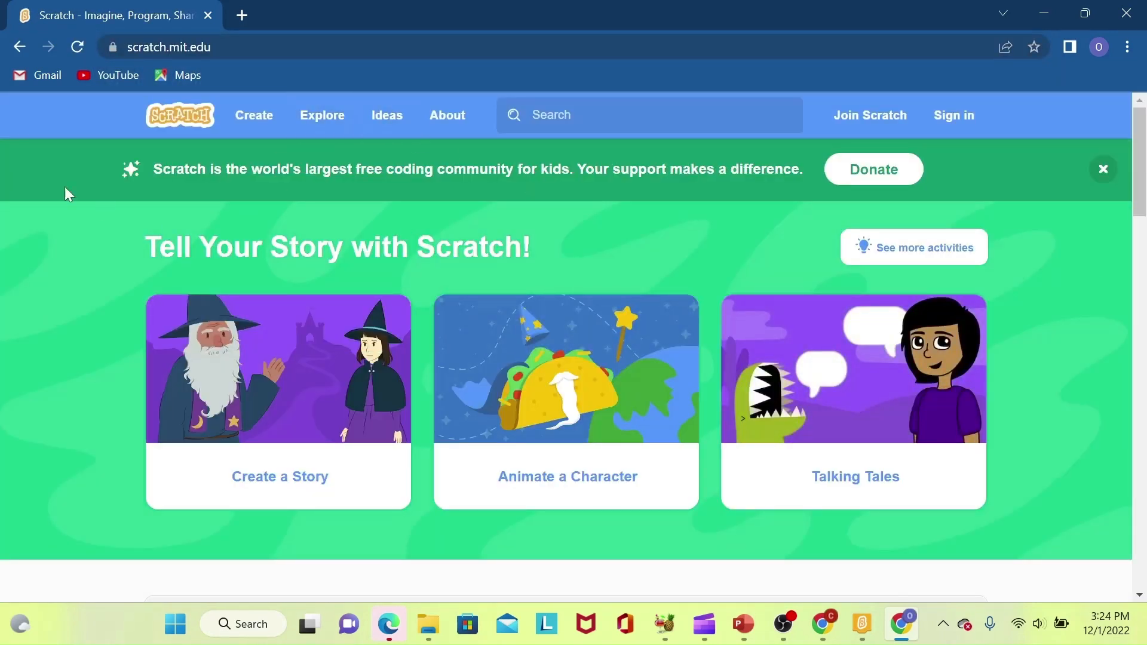
pyautogui.click(1141, 204)
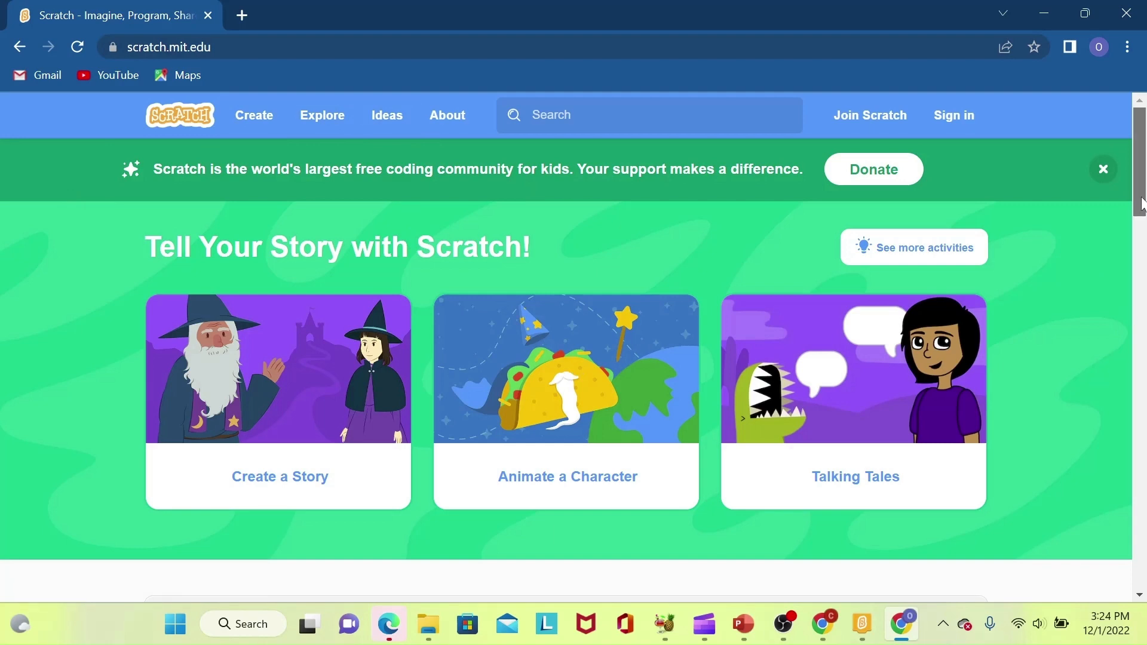
pyautogui.moveTo(1141, 203); pyautogui.dragTo(1144, 578)
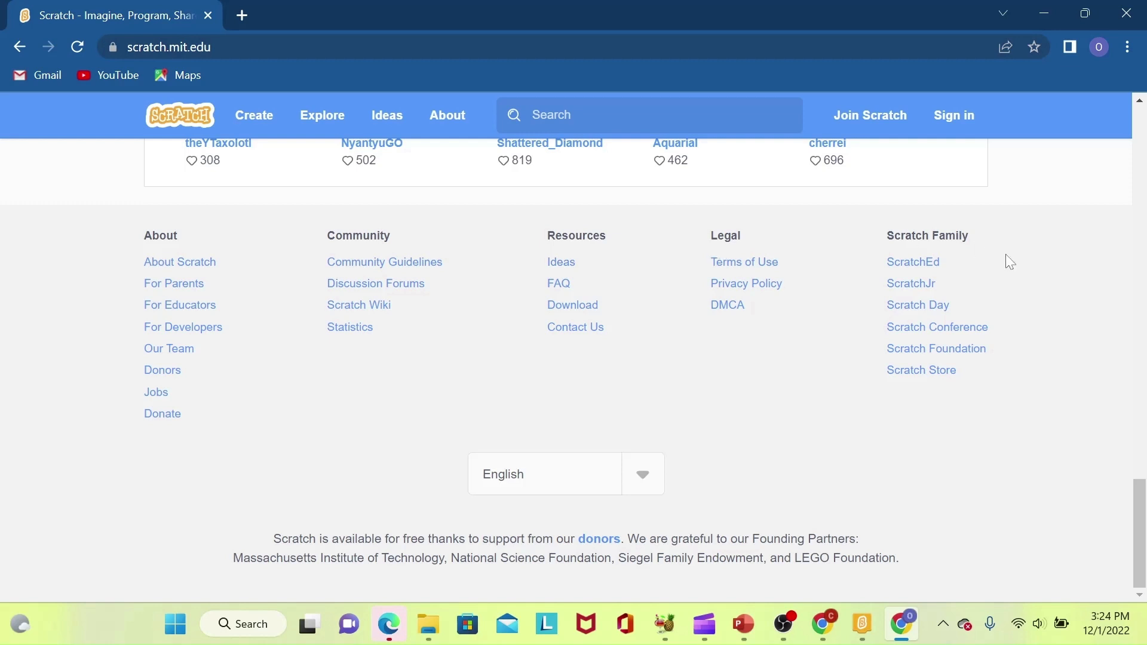
pyautogui.click(574, 318)
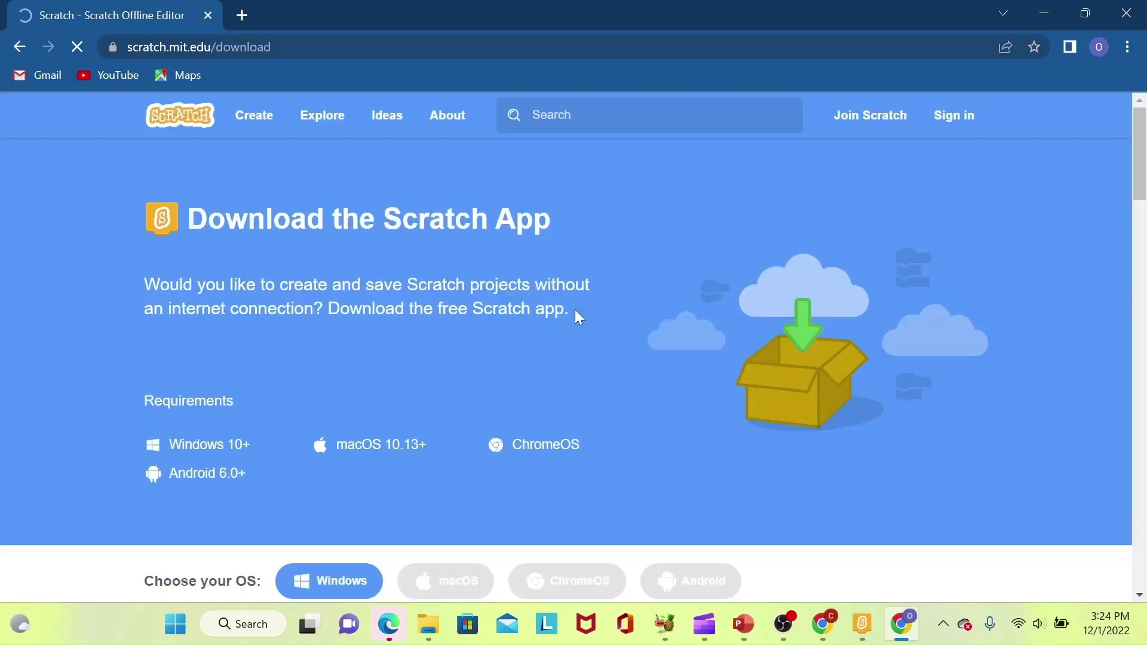
# Scroll to the Windows install instructions and download the Scratch 3.29.1 Setup.exe installer
pyautogui.moveTo(1144, 174); pyautogui.dragTo(1144, 177)
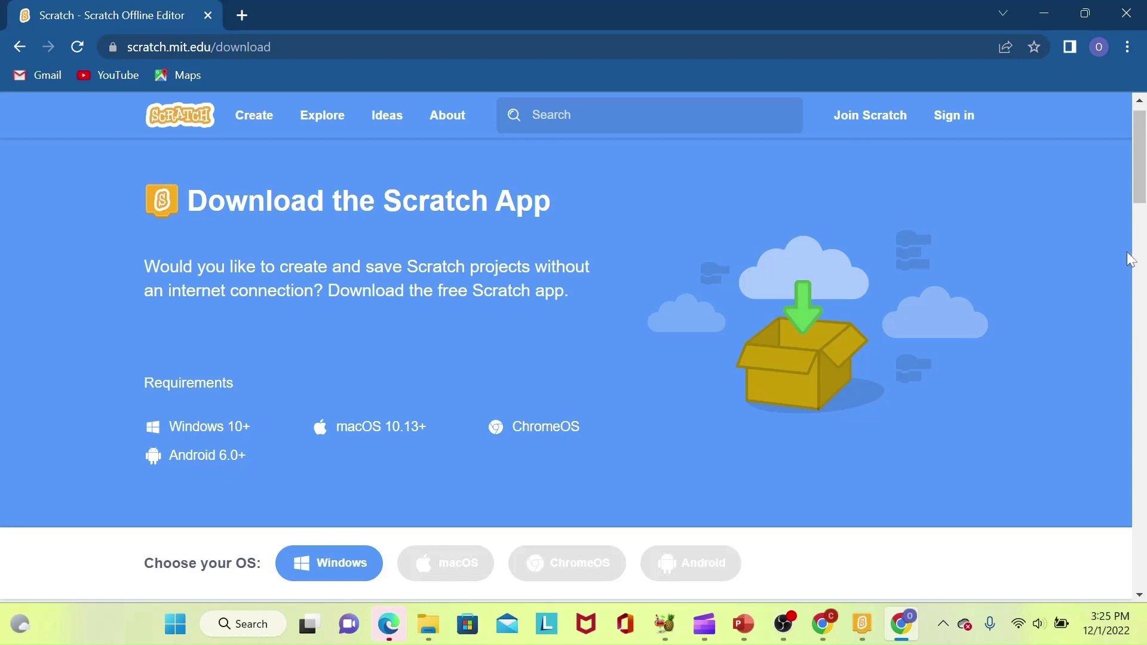
pyautogui.moveTo(1145, 189); pyautogui.dragTo(1145, 221)
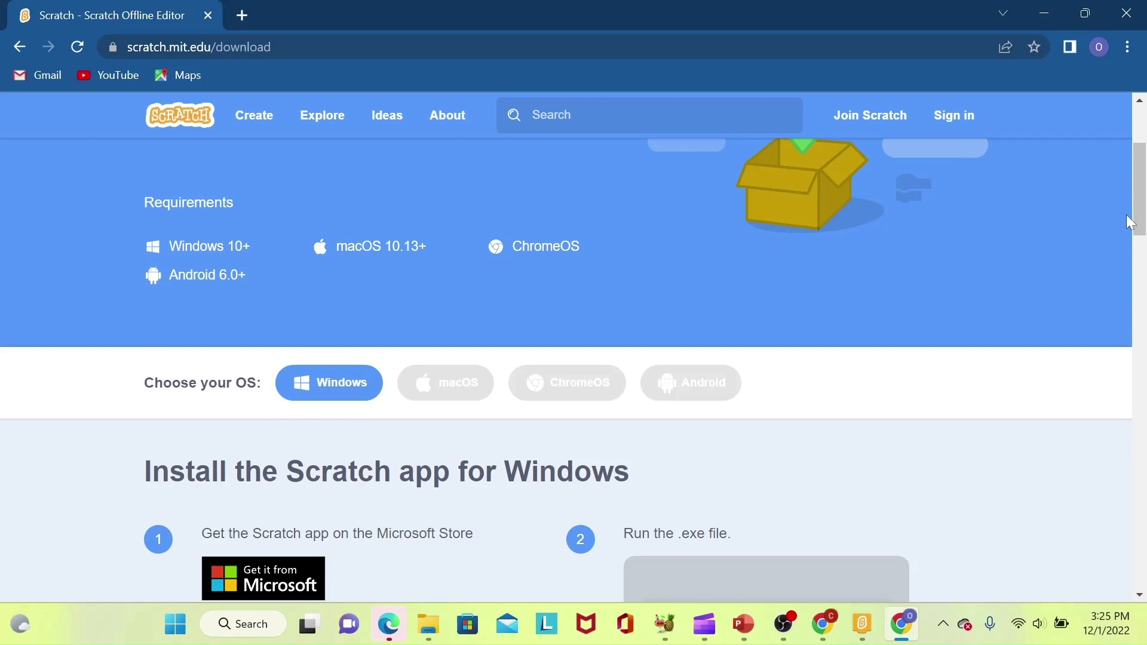
pyautogui.moveTo(1138, 220); pyautogui.dragTo(1141, 246)
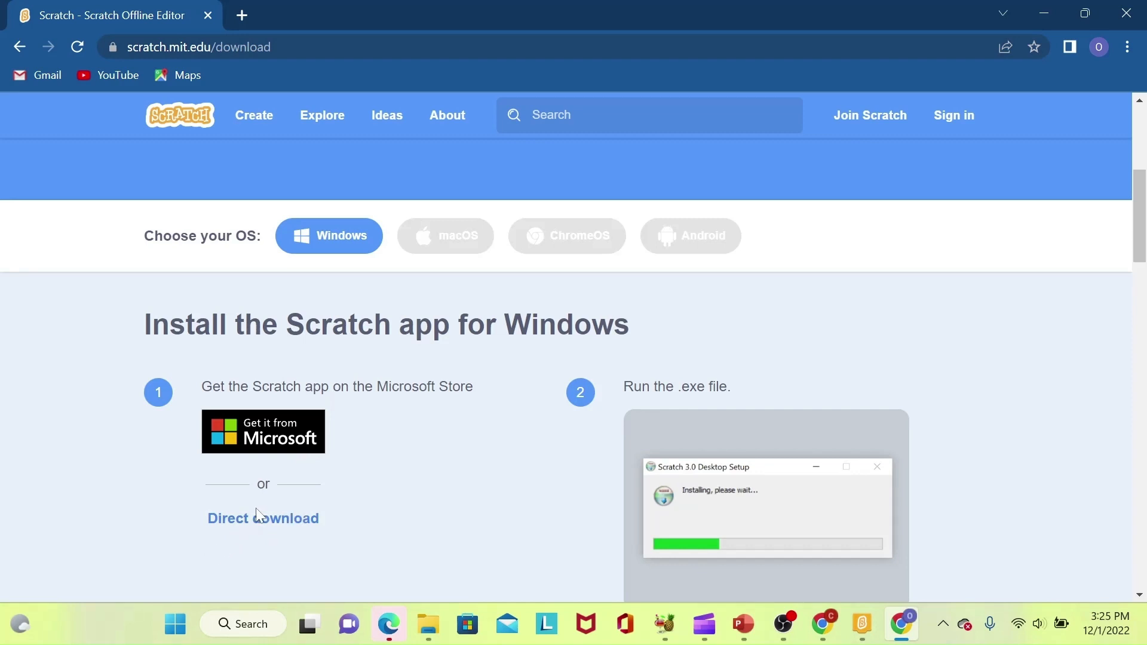
pyautogui.click(283, 523)
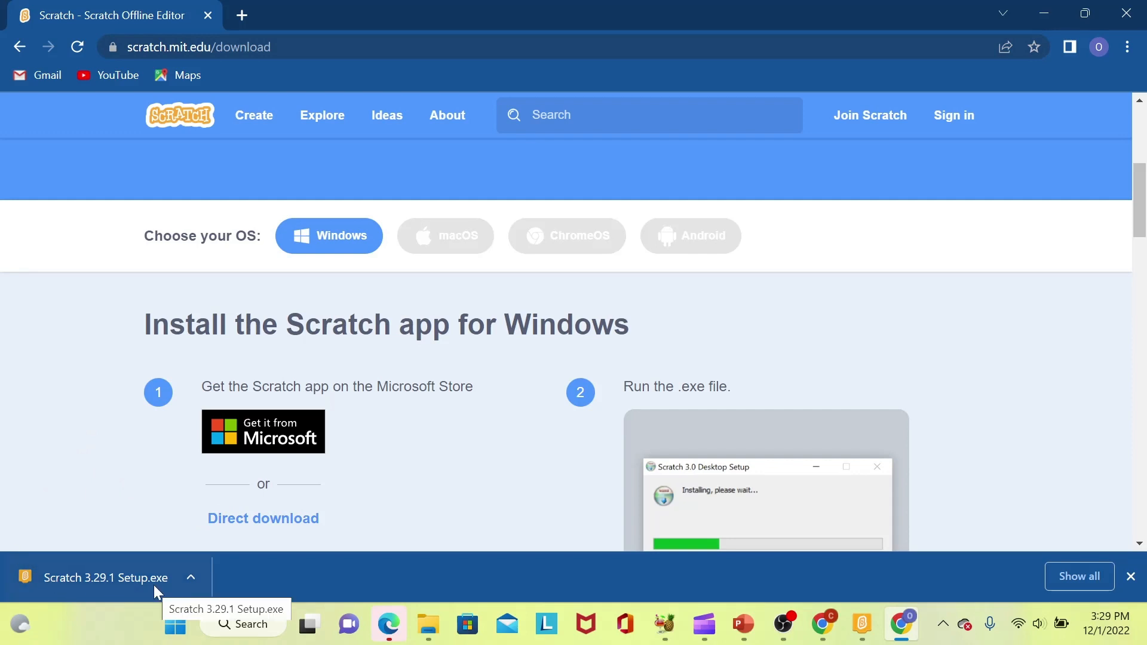
# Bring up the options menu for the downloaded Scratch 3.29.1 Setup.exe installer
pyautogui.click(192, 574)
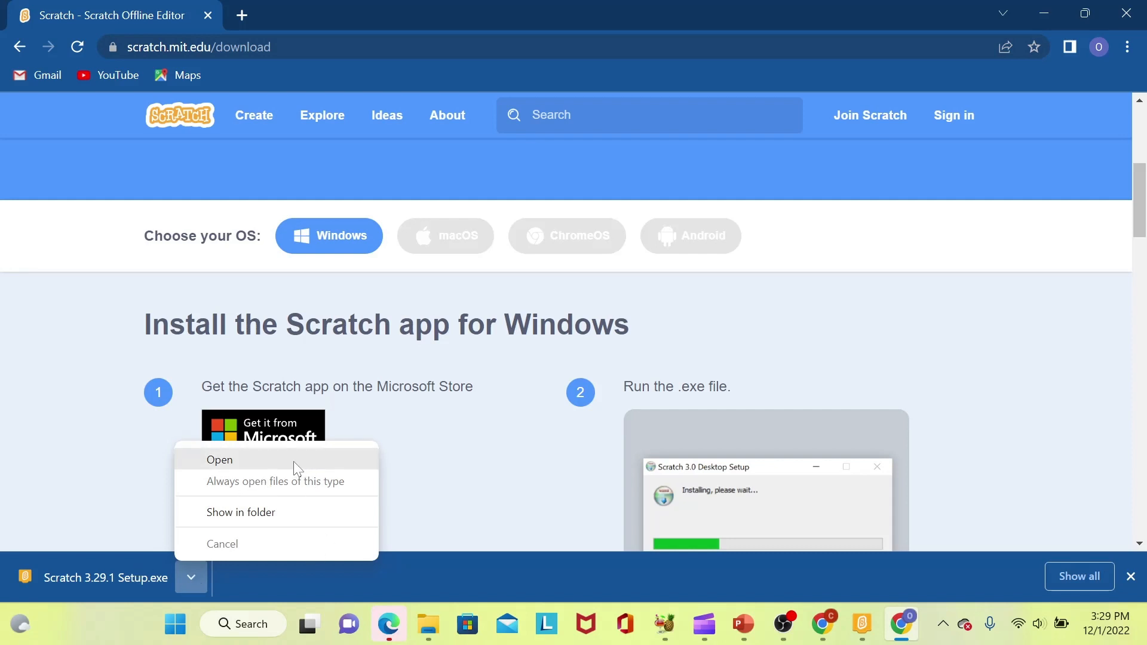
# Run Scratch 3.29.1 Setup.exe, install for anyone using this computer, and finish to launch Scratch
pyautogui.click(293, 461)
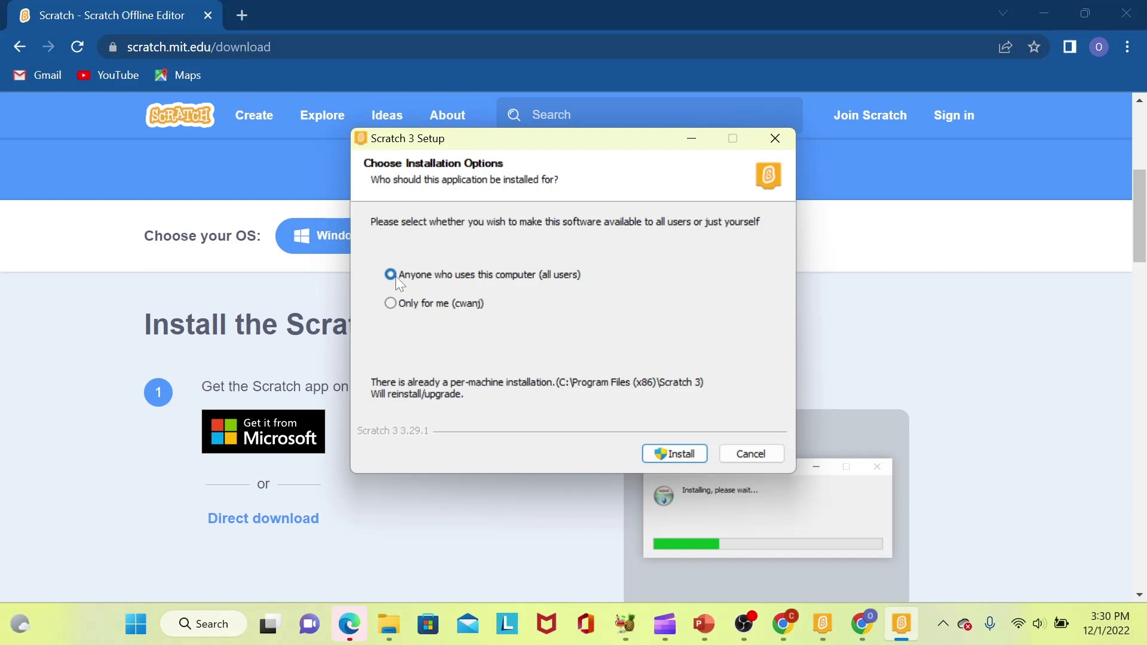
pyautogui.click(682, 454)
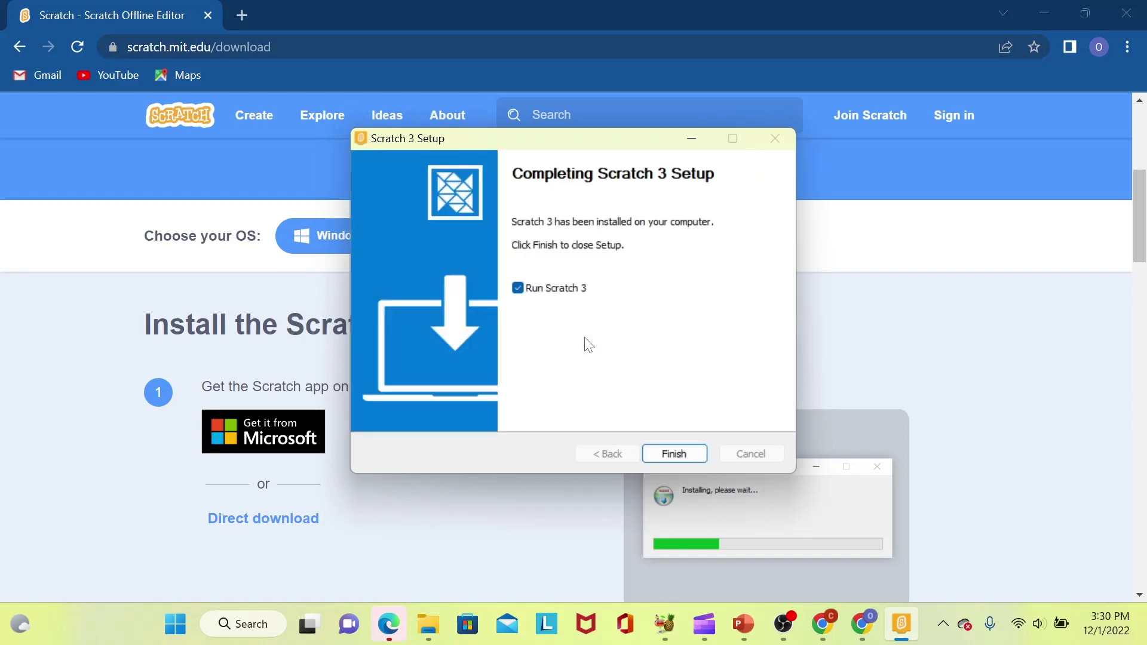
pyautogui.click(681, 463)
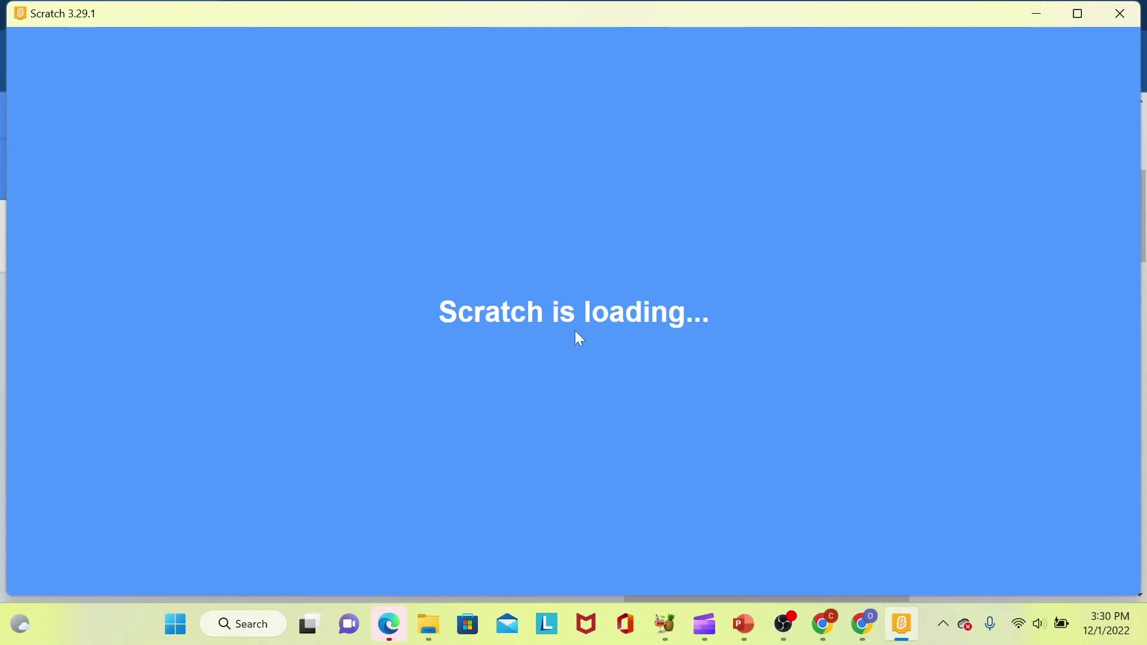